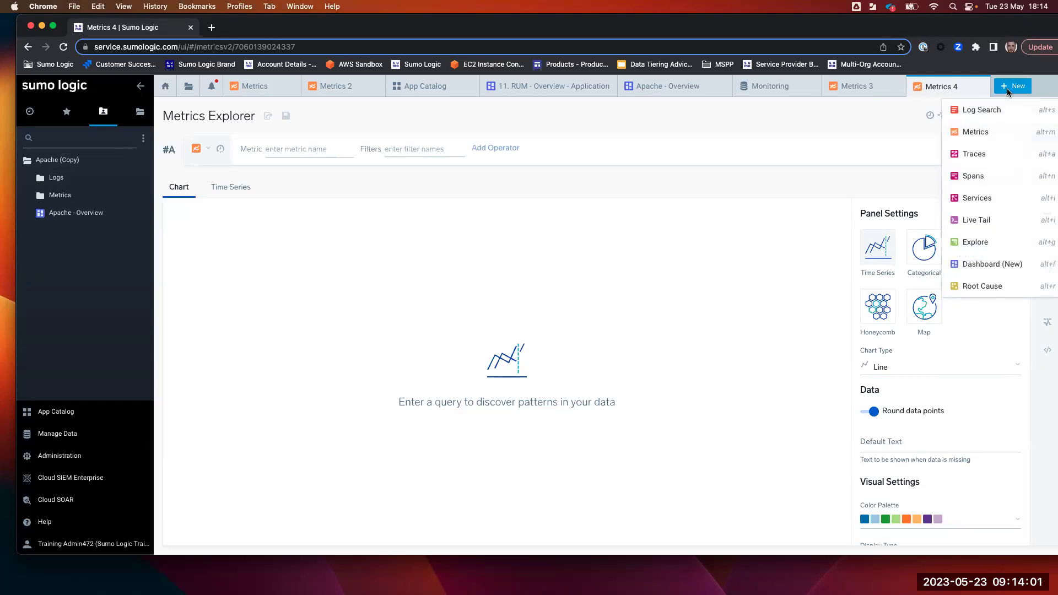
Browse the available metrics for query #A and select the 5XXError metric.
{"action": "left_click", "coordinate": [950, 93]}
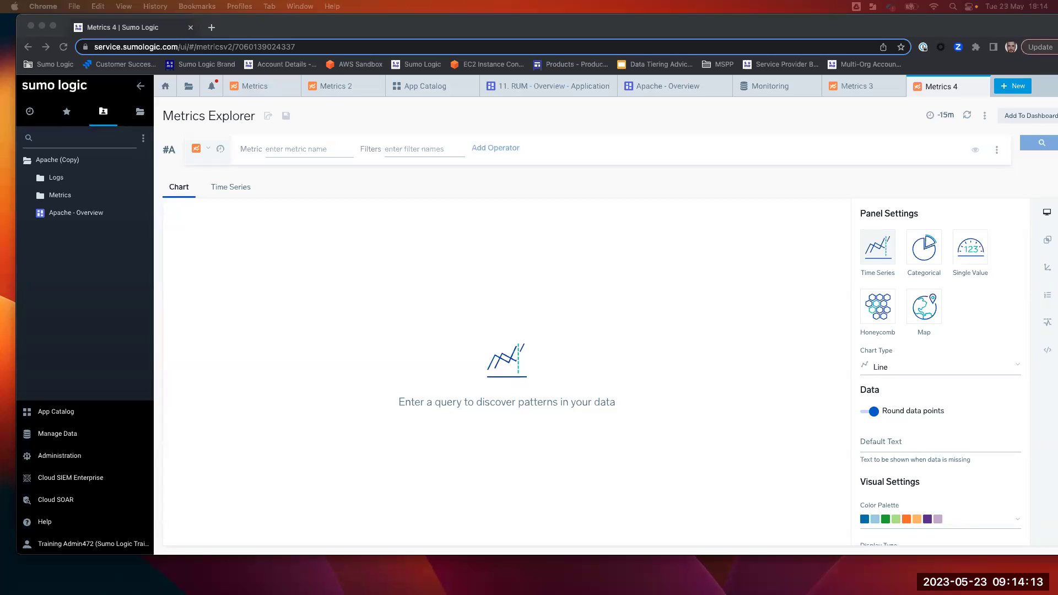
{"action": "left_click", "coordinate": [291, 149]}
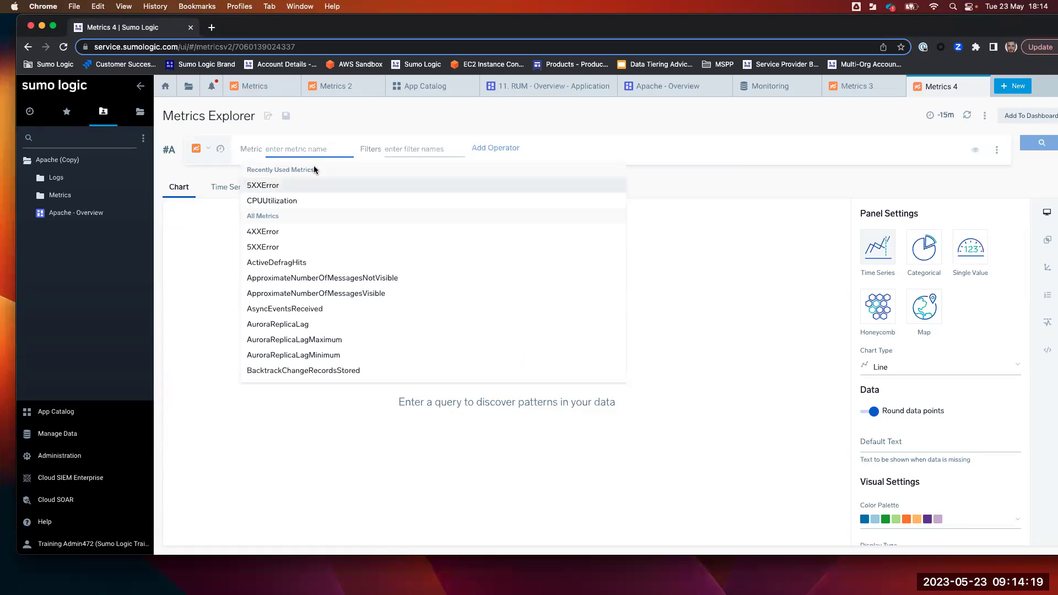
{"action": "scroll", "coordinate": [323, 294], "scroll_direction": "down", "scroll_amount": 3}
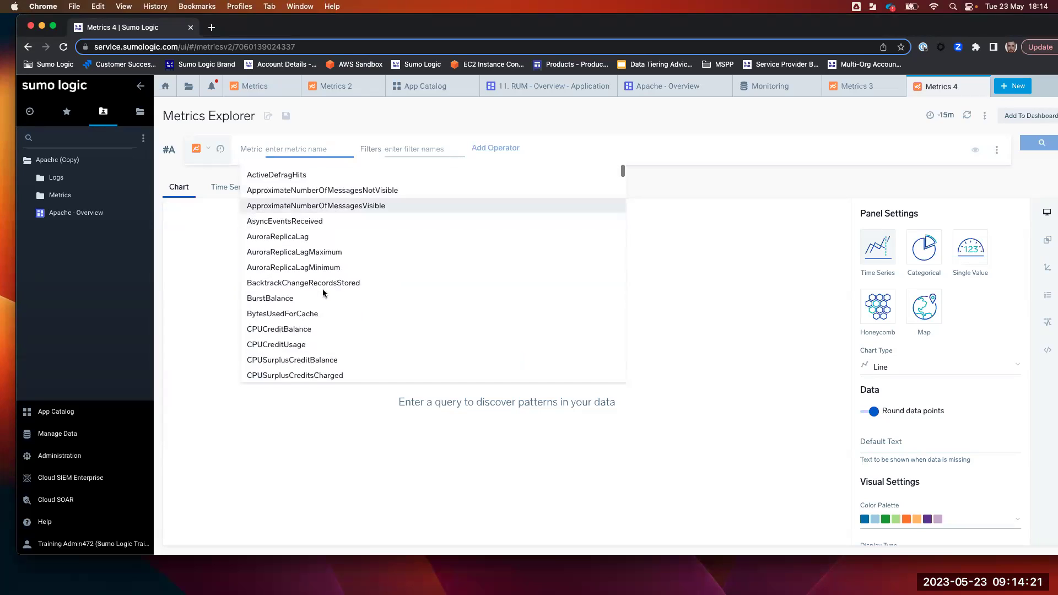
{"action": "scroll", "coordinate": [323, 293], "scroll_direction": "down", "scroll_amount": 5}
{"action": "scroll", "coordinate": [317, 284], "scroll_direction": "down", "scroll_amount": 5}
{"action": "scroll", "coordinate": [322, 285], "scroll_direction": "down", "scroll_amount": 8}
{"action": "scroll", "coordinate": [323, 279], "scroll_direction": "up", "scroll_amount": 20}
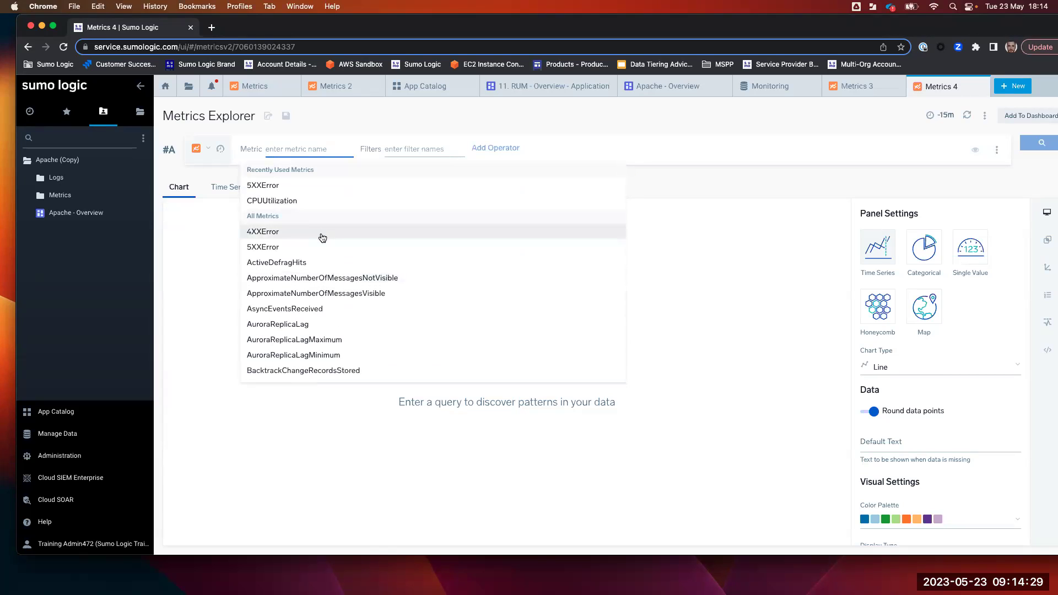
{"action": "left_click", "coordinate": [311, 190]}
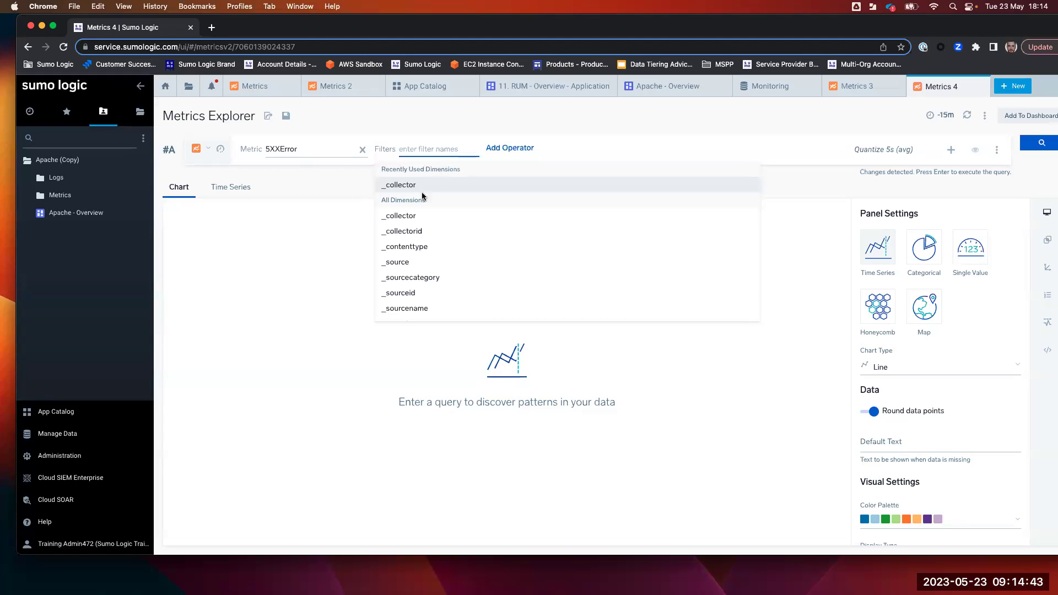
Filter the 5XXError query by _collector=* and run it.
{"action": "left_click", "coordinate": [403, 216]}
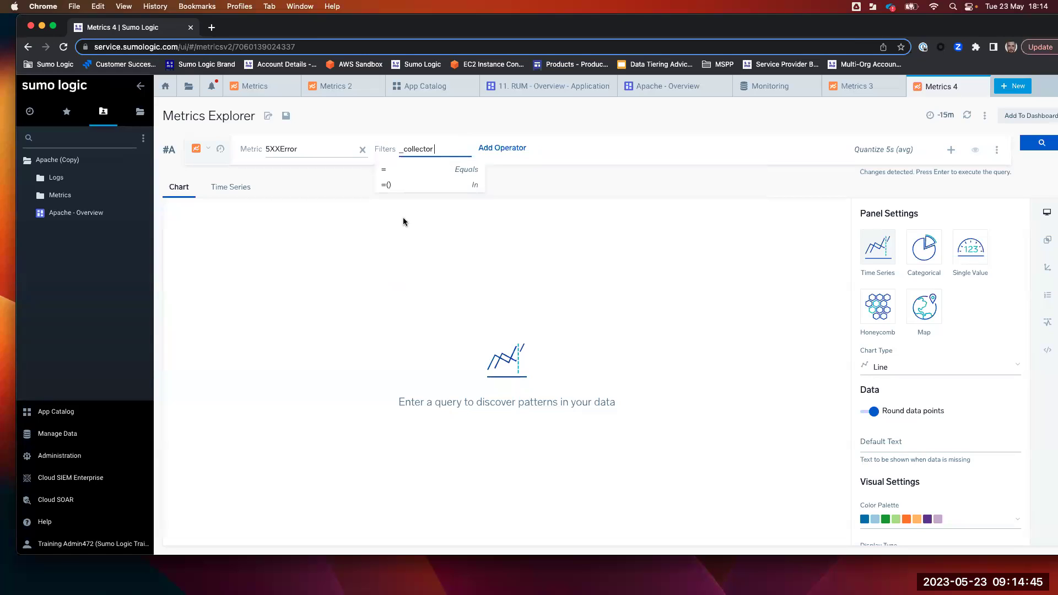
{"action": "left_click", "coordinate": [453, 175]}
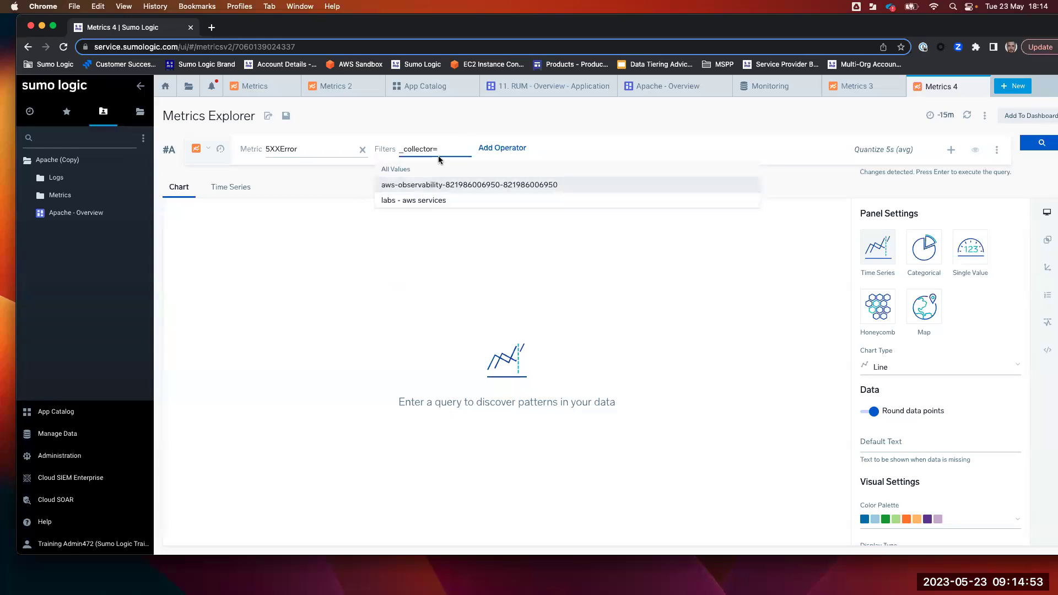
{"action": "type", "text": "*"}
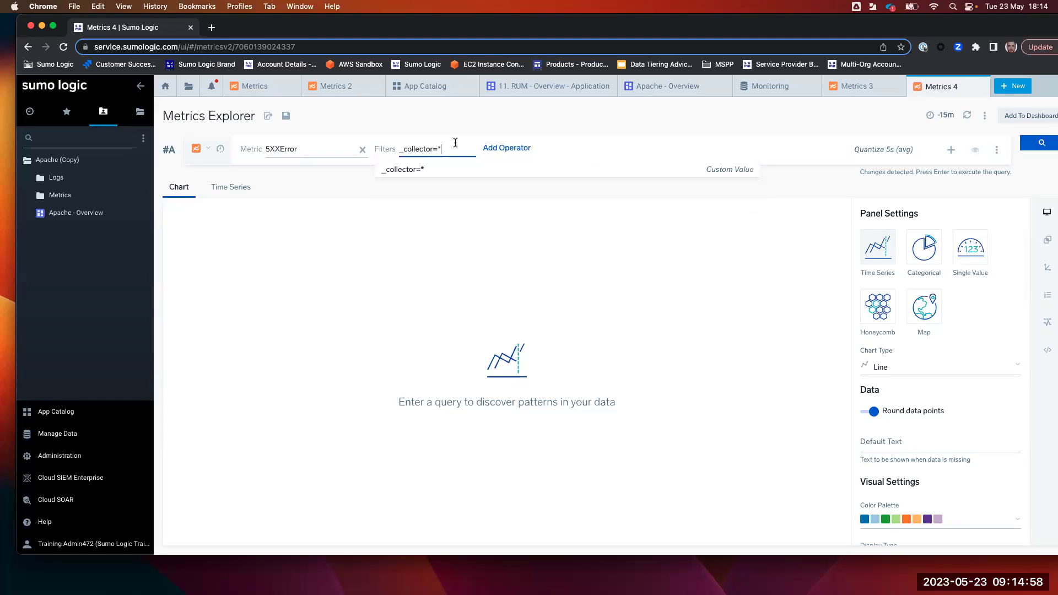
{"action": "left_click", "coordinate": [1042, 143]}
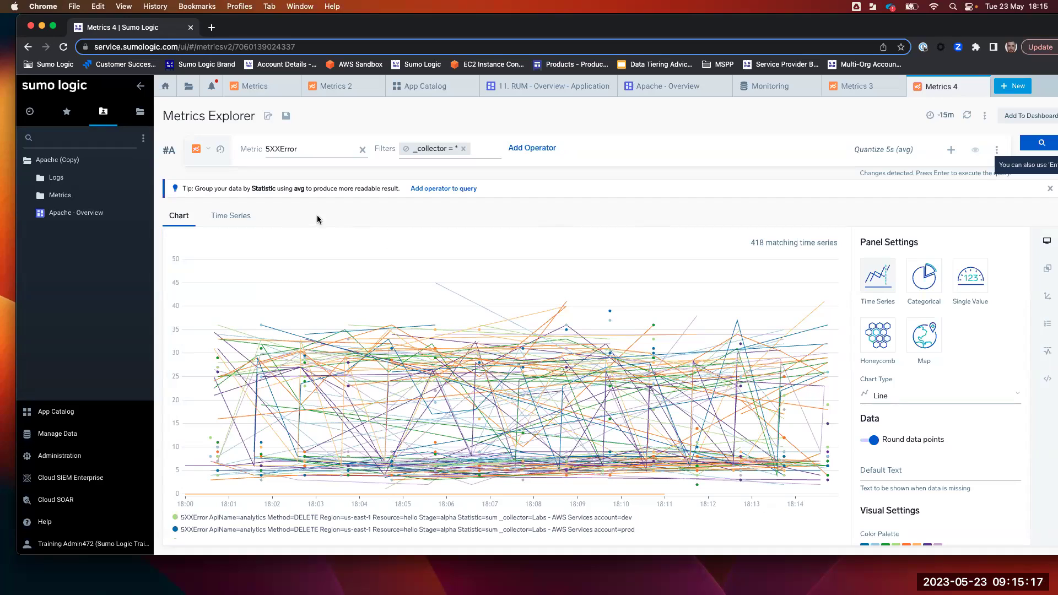
Examine the query's time series table across its metadata columns, from collector and source category to account and ApiName.
{"action": "left_click", "coordinate": [231, 221]}
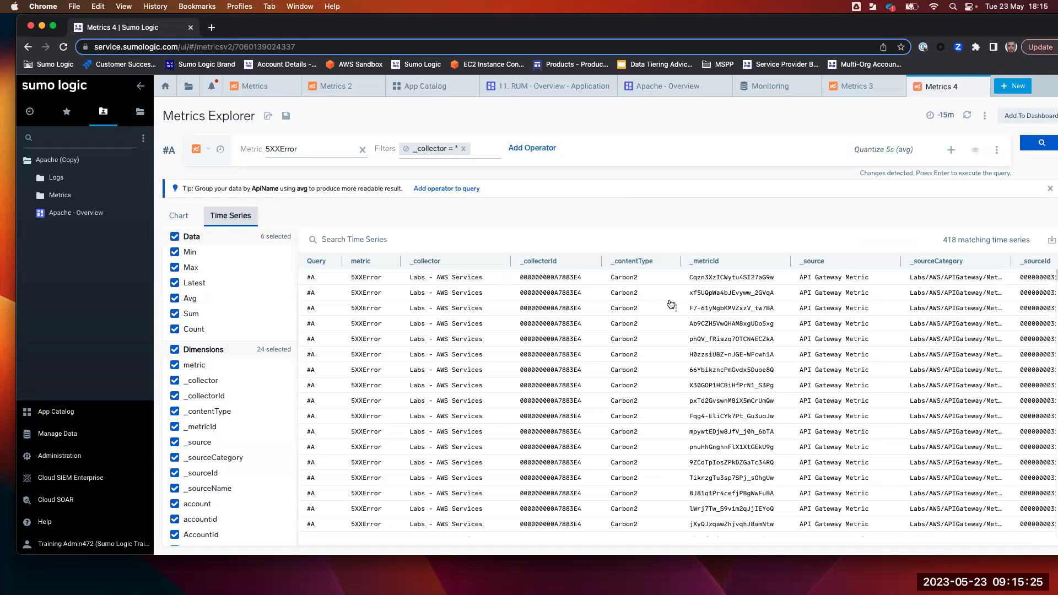
{"action": "scroll", "coordinate": [672, 302], "scroll_direction": "right", "scroll_amount": 3}
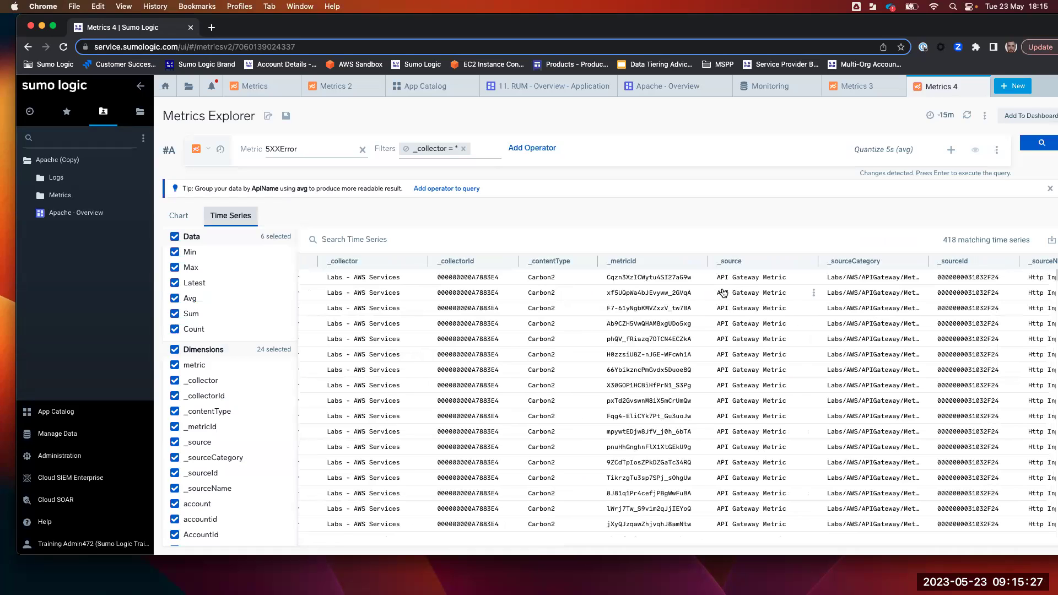
{"action": "scroll", "coordinate": [727, 295], "scroll_direction": "right", "scroll_amount": 3}
{"action": "scroll", "coordinate": [727, 289], "scroll_direction": "right", "scroll_amount": 5}
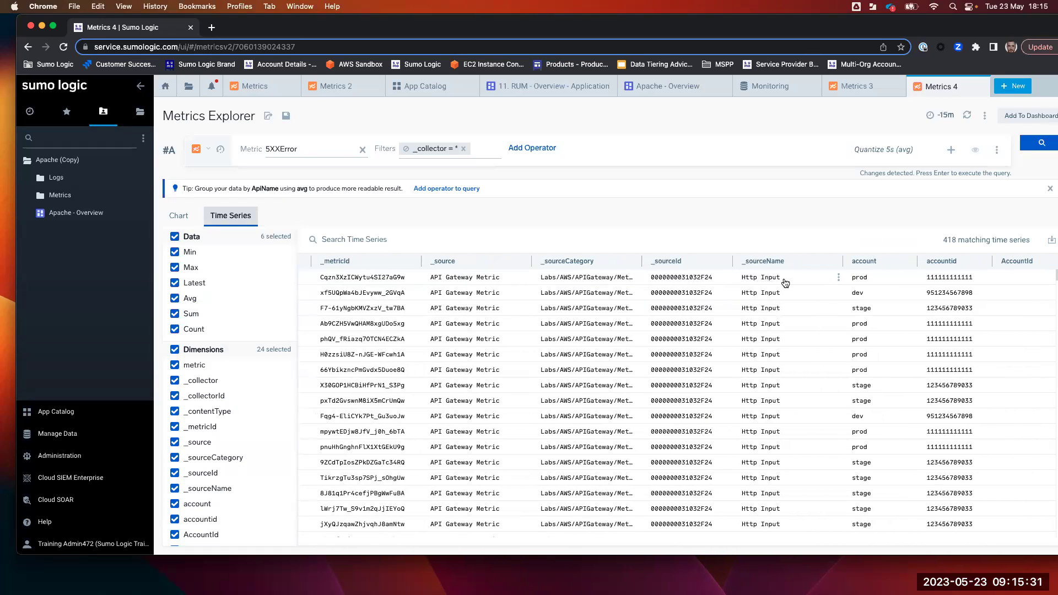
{"action": "scroll", "coordinate": [777, 283], "scroll_direction": "right", "scroll_amount": 2}
{"action": "scroll", "coordinate": [810, 282], "scroll_direction": "right", "scroll_amount": 2}
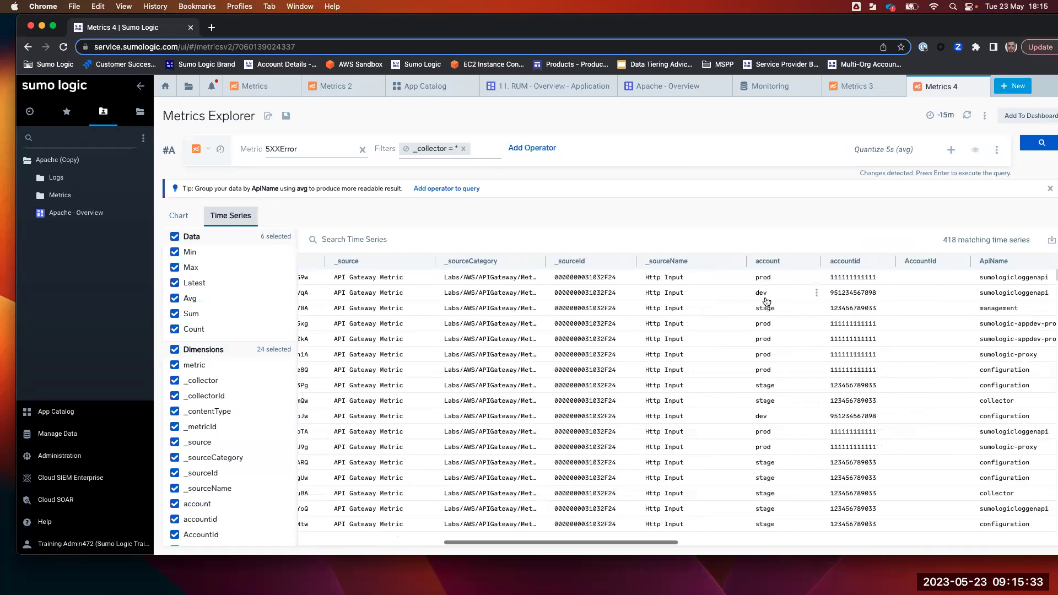
{"action": "scroll", "coordinate": [868, 280], "scroll_direction": "right", "scroll_amount": 5}
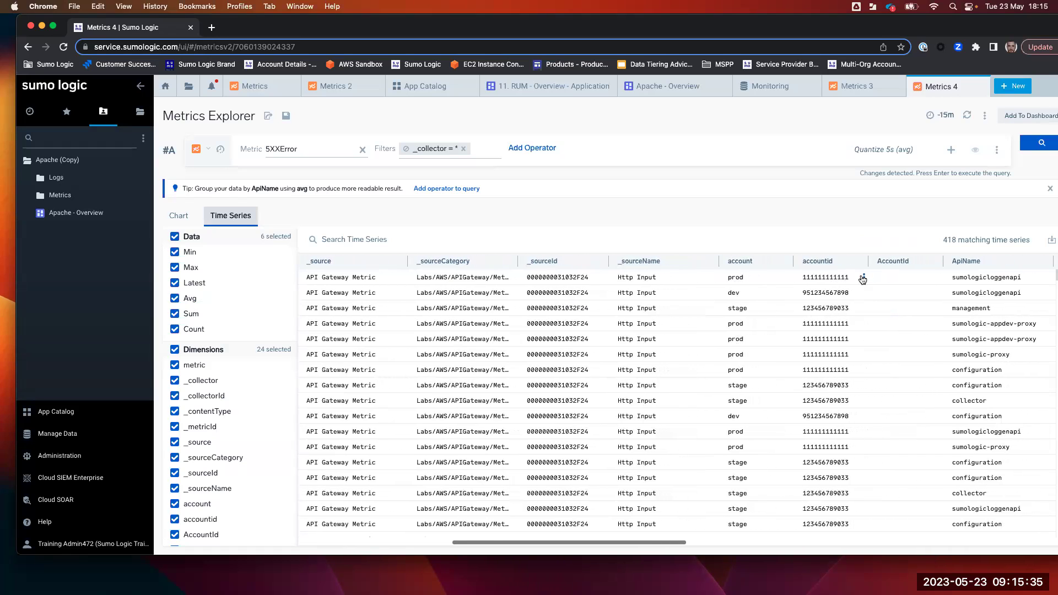
{"action": "scroll", "coordinate": [861, 280], "scroll_direction": "right", "scroll_amount": 4}
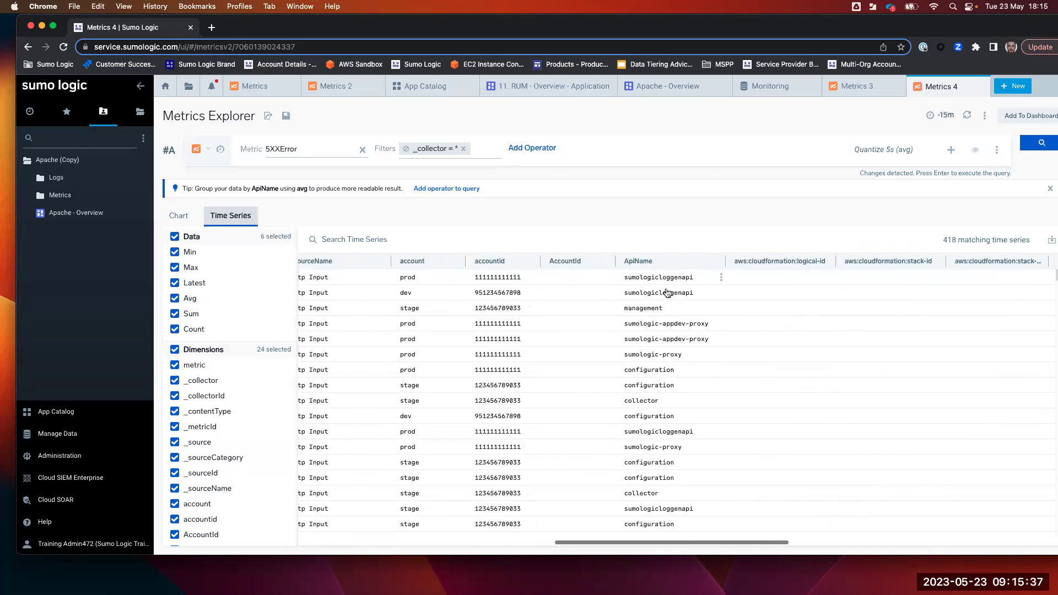
{"action": "scroll", "coordinate": [649, 302], "scroll_direction": "left", "scroll_amount": 15}
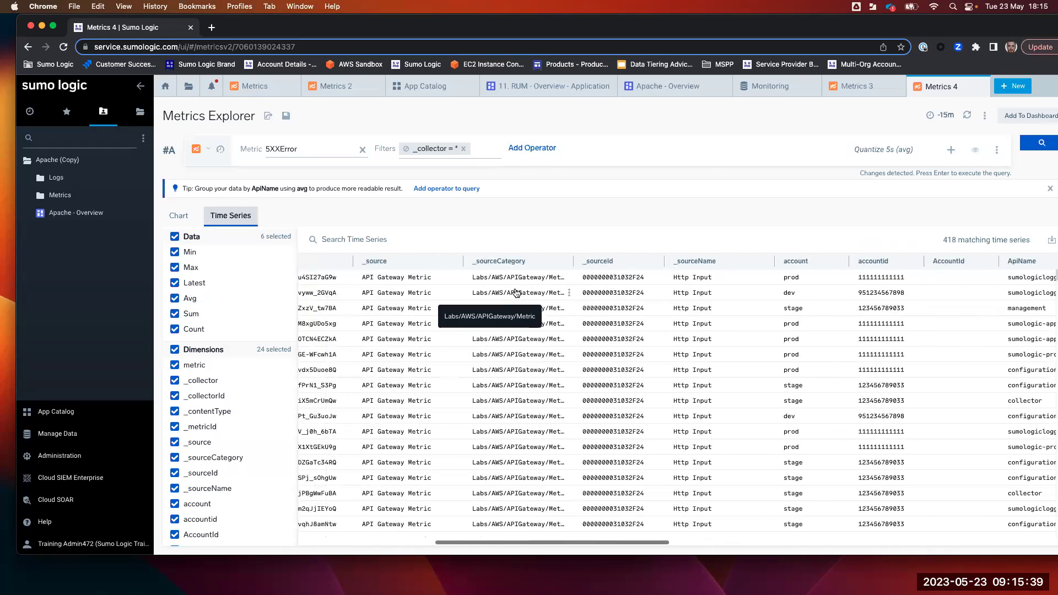
{"action": "scroll", "coordinate": [460, 268], "scroll_direction": "left", "scroll_amount": 1}
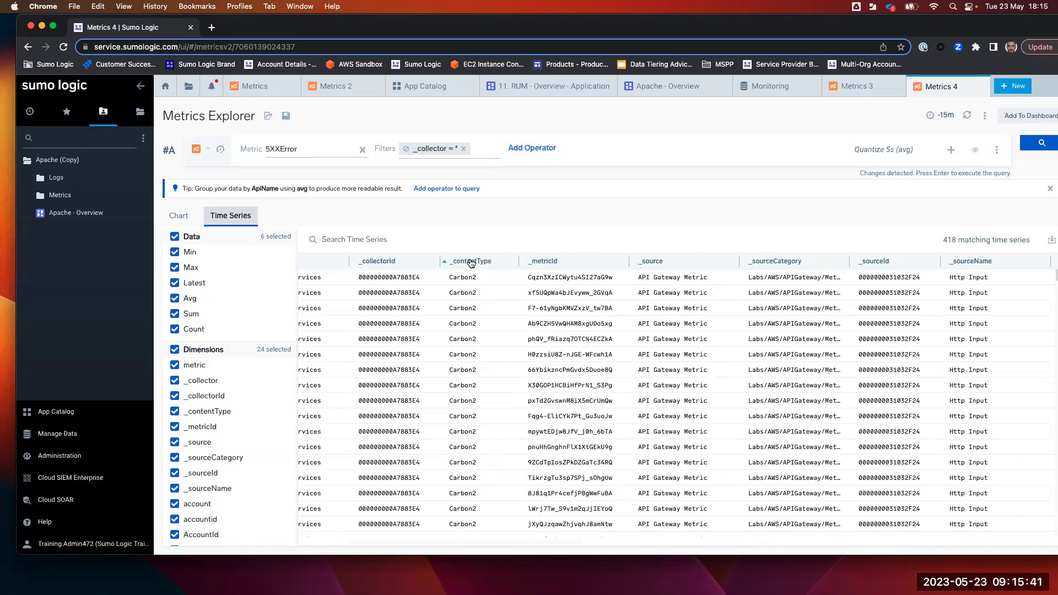
{"action": "scroll", "coordinate": [602, 337], "scroll_direction": "left", "scroll_amount": 4}
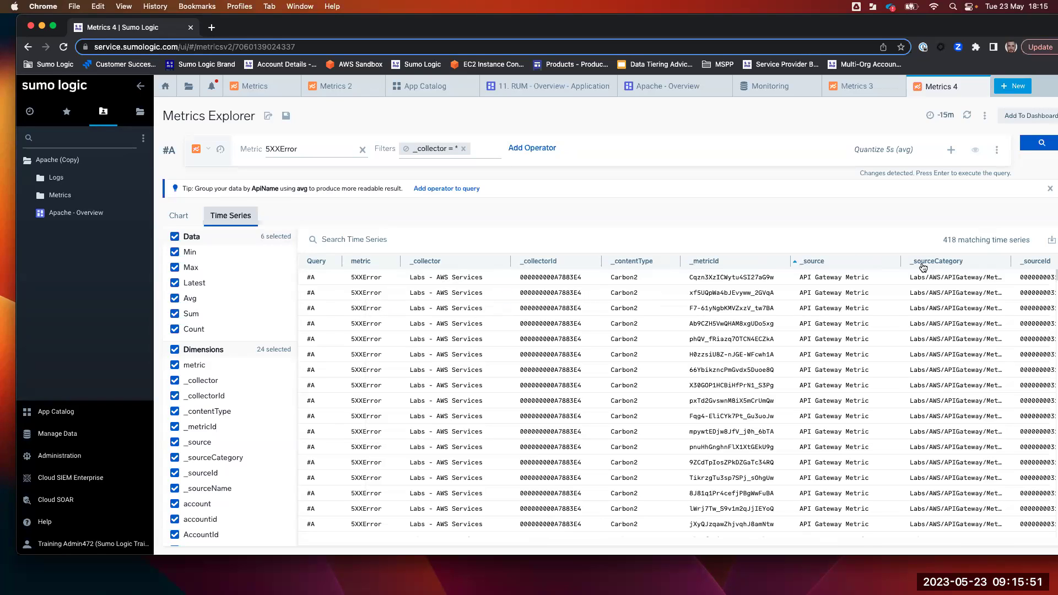
Return to the chart, add an average operator grouped by account to the 5XXError query, and run it.
{"action": "left_click", "coordinate": [185, 215]}
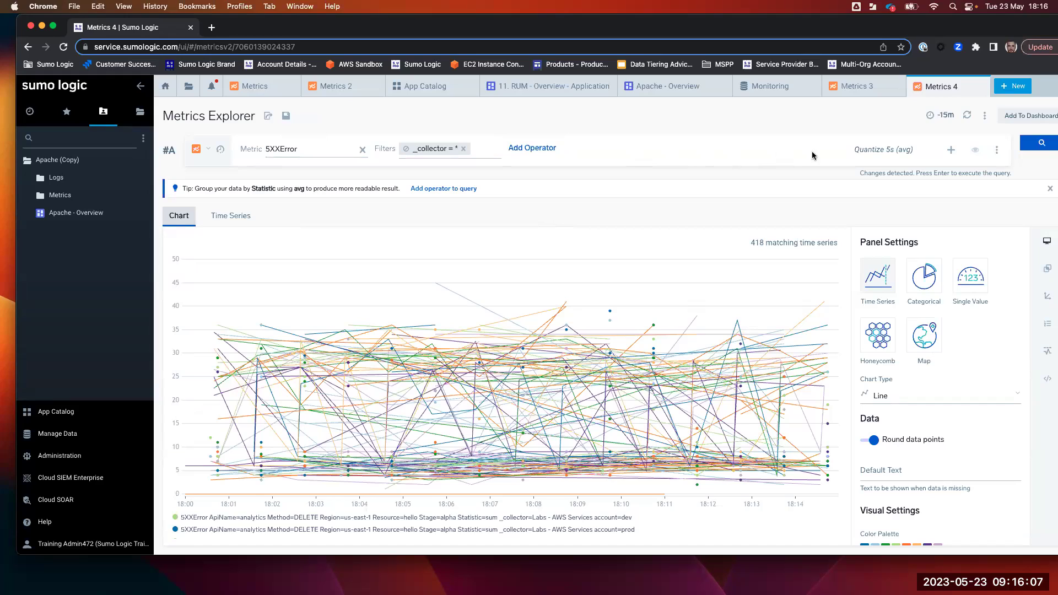
{"action": "left_click", "coordinate": [548, 155]}
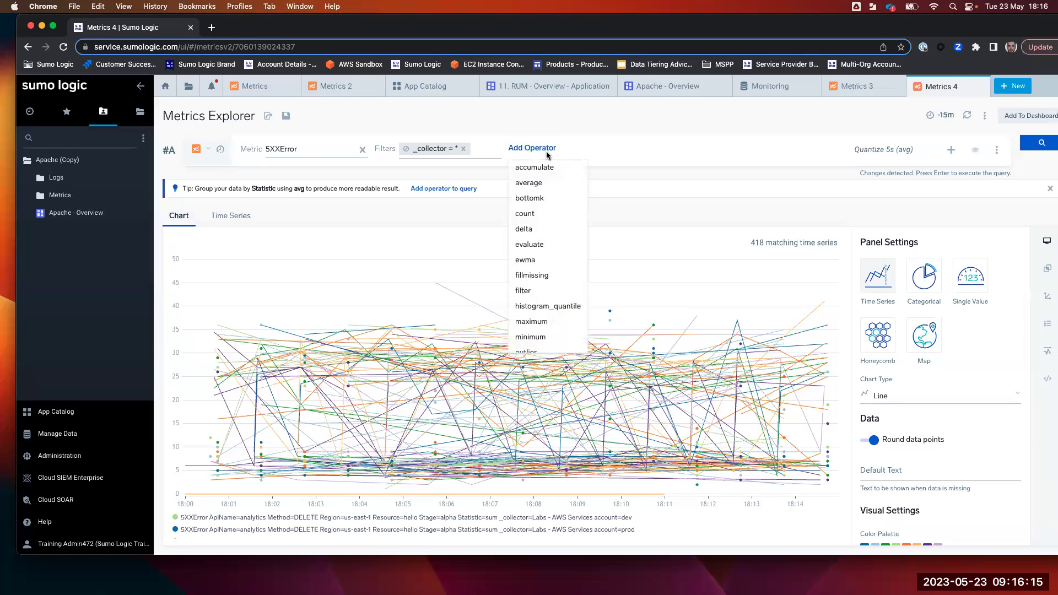
{"action": "left_click", "coordinate": [544, 189]}
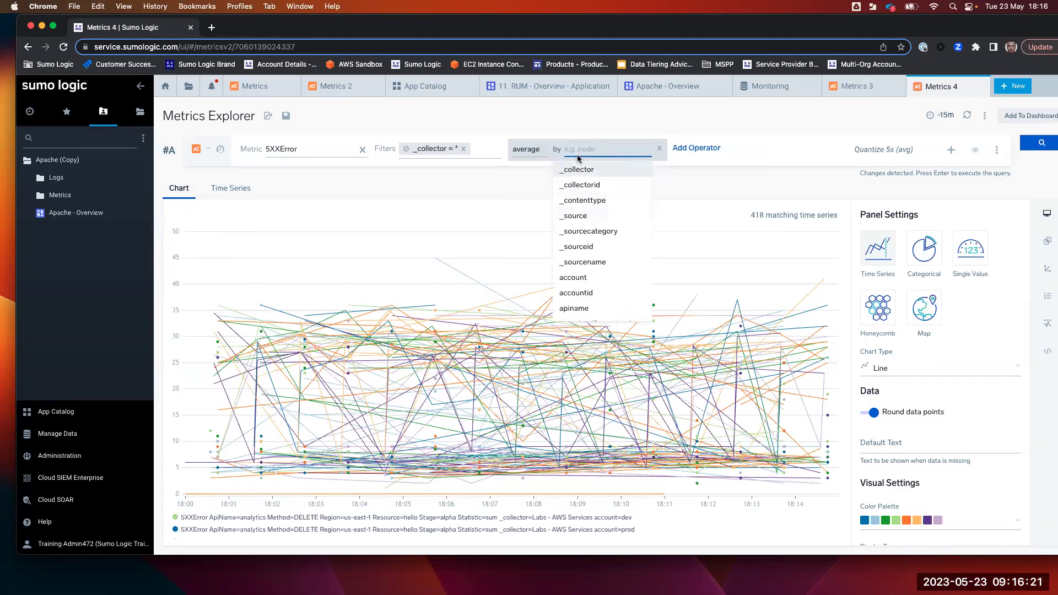
{"action": "scroll", "coordinate": [595, 219], "scroll_direction": "down", "scroll_amount": 1}
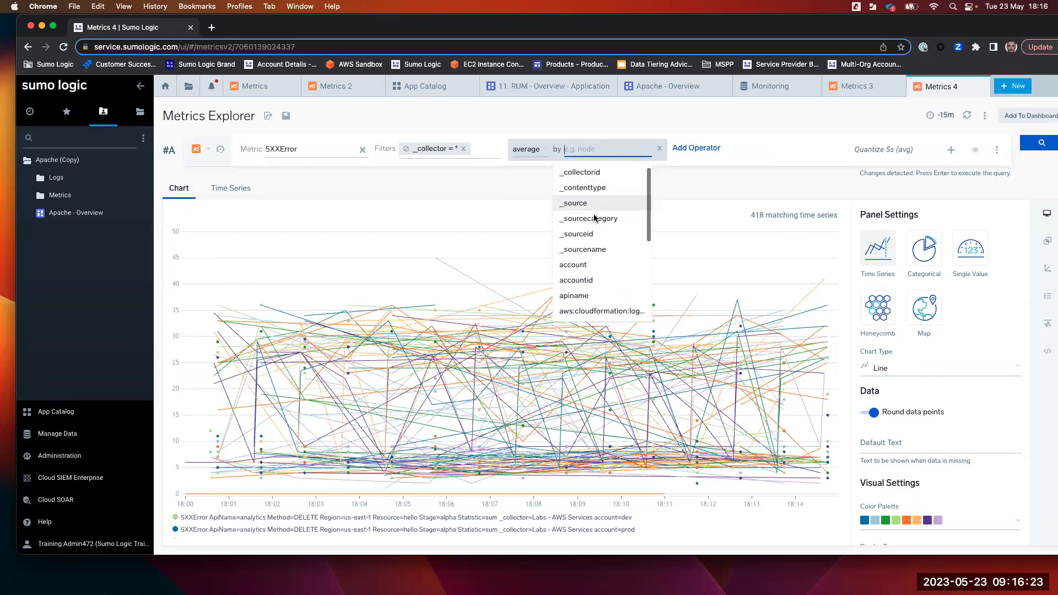
{"action": "left_click", "coordinate": [589, 269]}
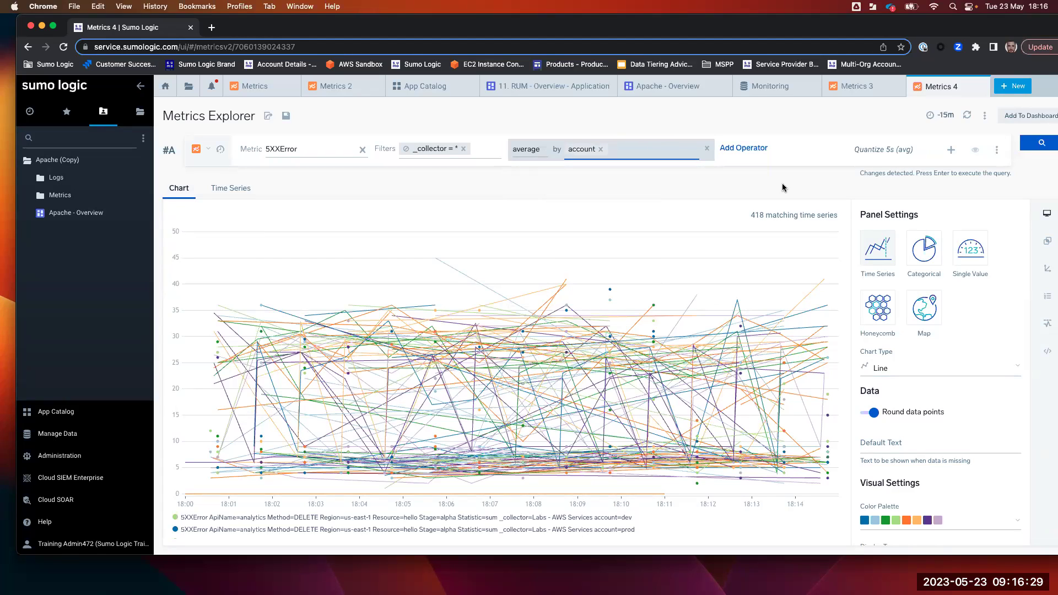
{"action": "left_click", "coordinate": [1040, 144]}
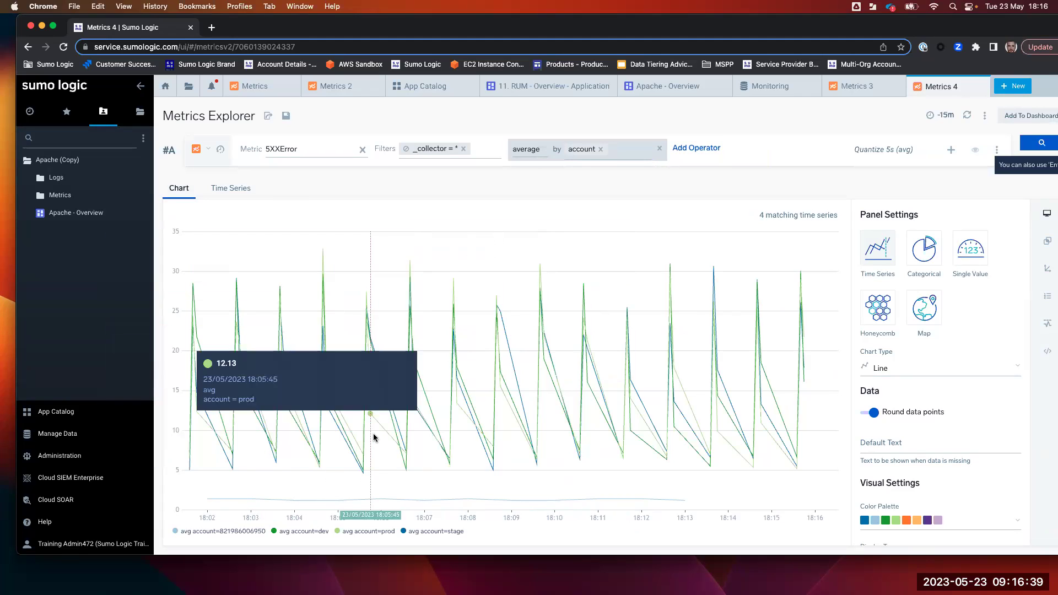
Check the per-account table, change the aggregation operator to sum, and rerun the query to view its chart.
{"action": "left_click", "coordinate": [231, 188]}
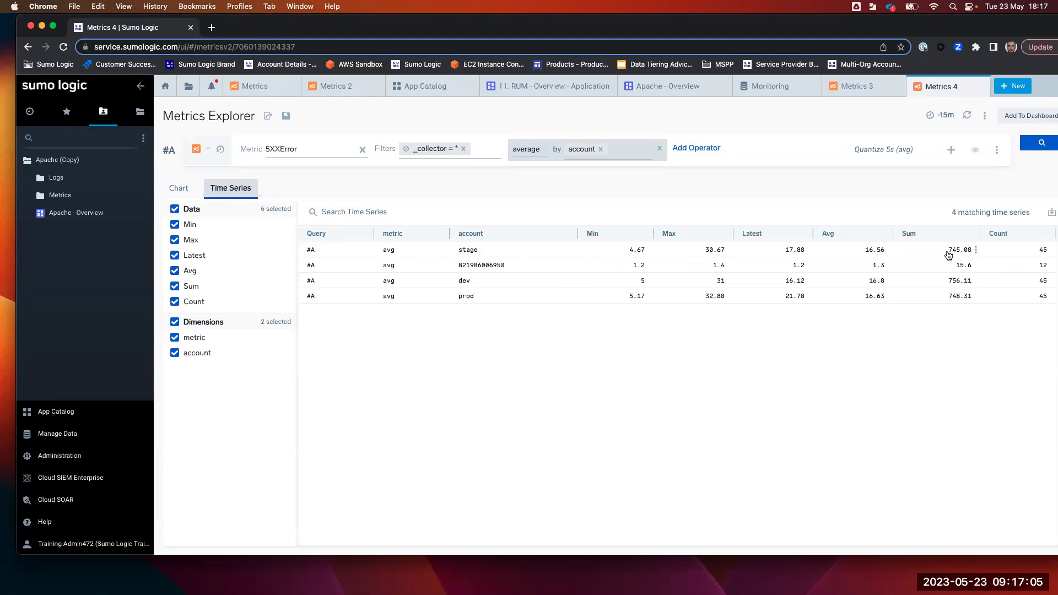
{"action": "left_click", "coordinate": [544, 151]}
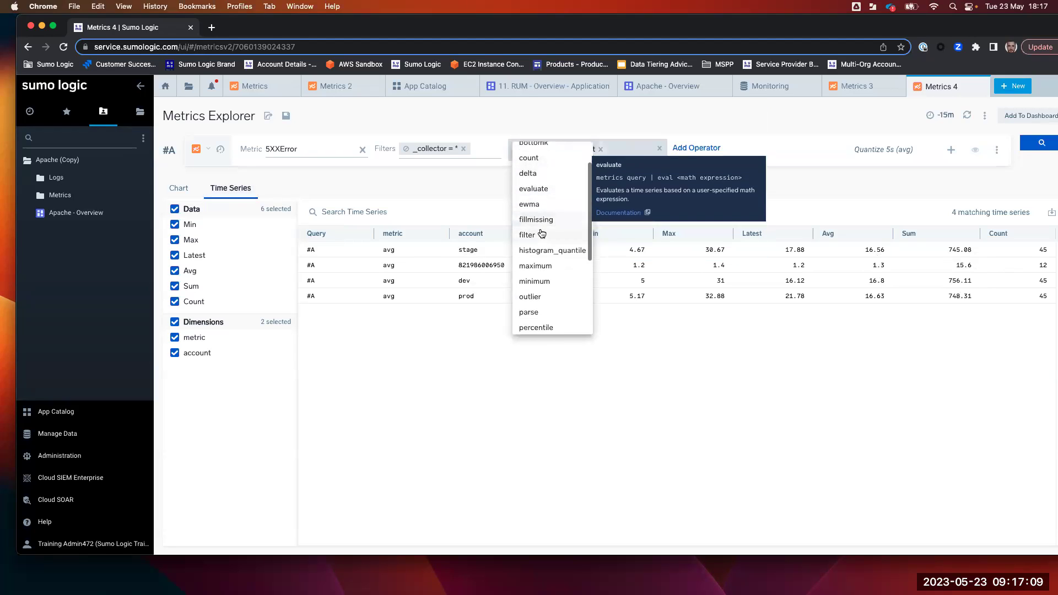
{"action": "scroll", "coordinate": [545, 248], "scroll_direction": "down", "scroll_amount": 2}
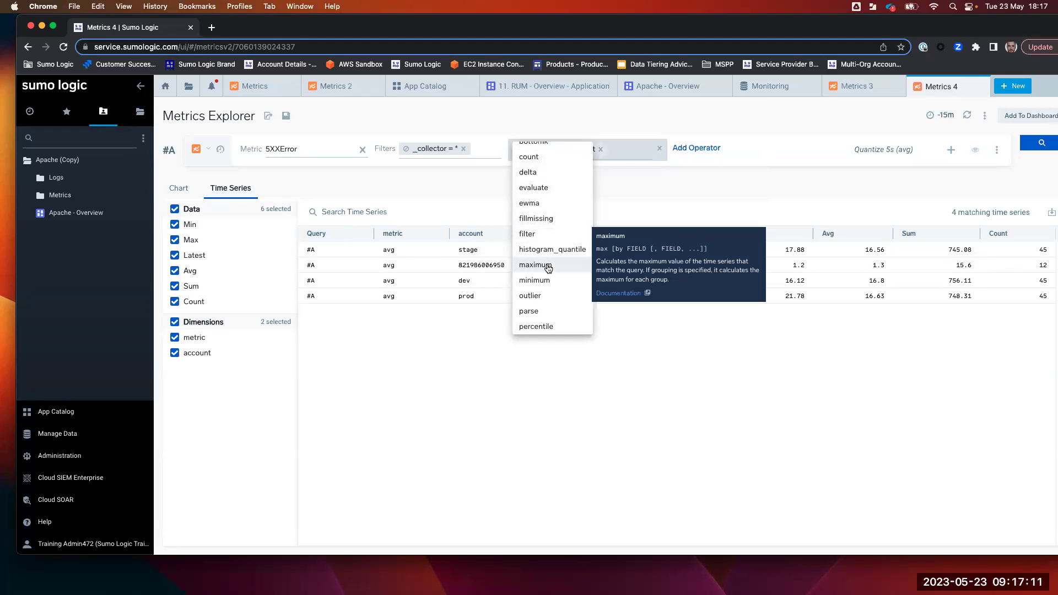
{"action": "scroll", "coordinate": [549, 270], "scroll_direction": "down", "scroll_amount": 5}
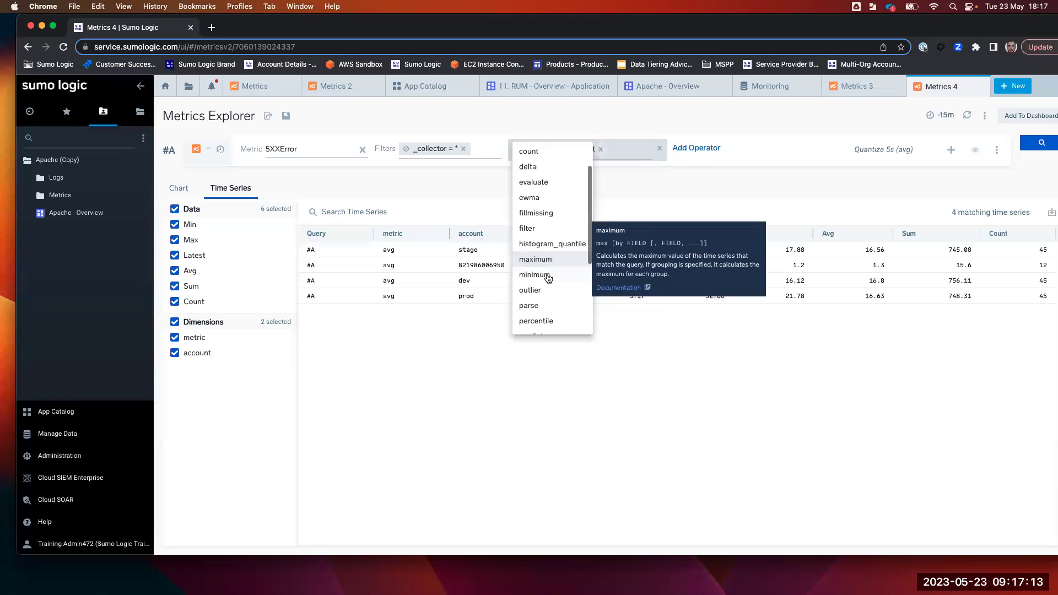
{"action": "left_click", "coordinate": [546, 286]}
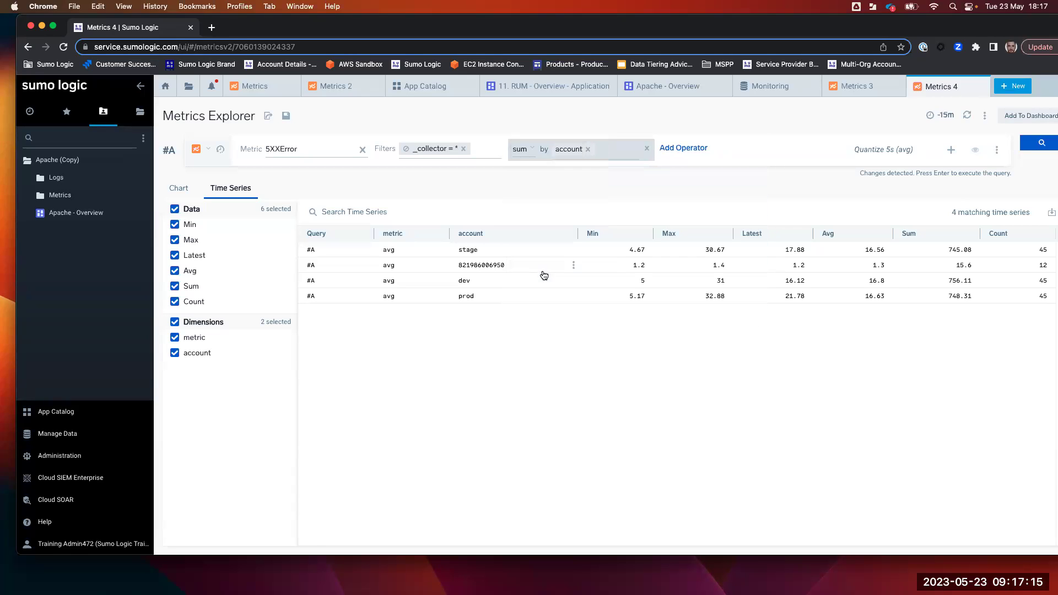
{"action": "left_click", "coordinate": [1031, 145]}
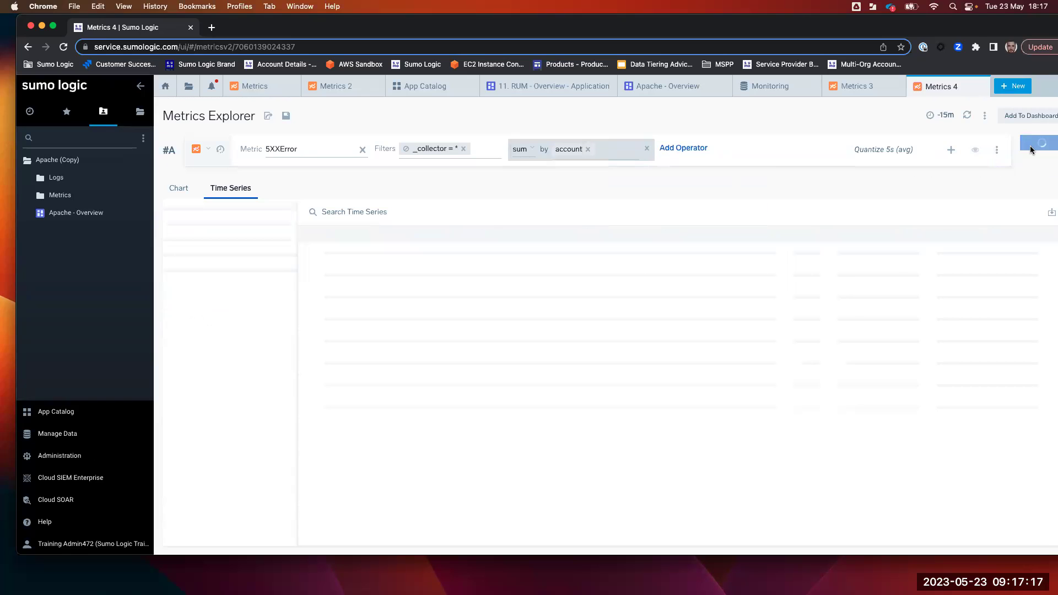
{"action": "left_click", "coordinate": [189, 190]}
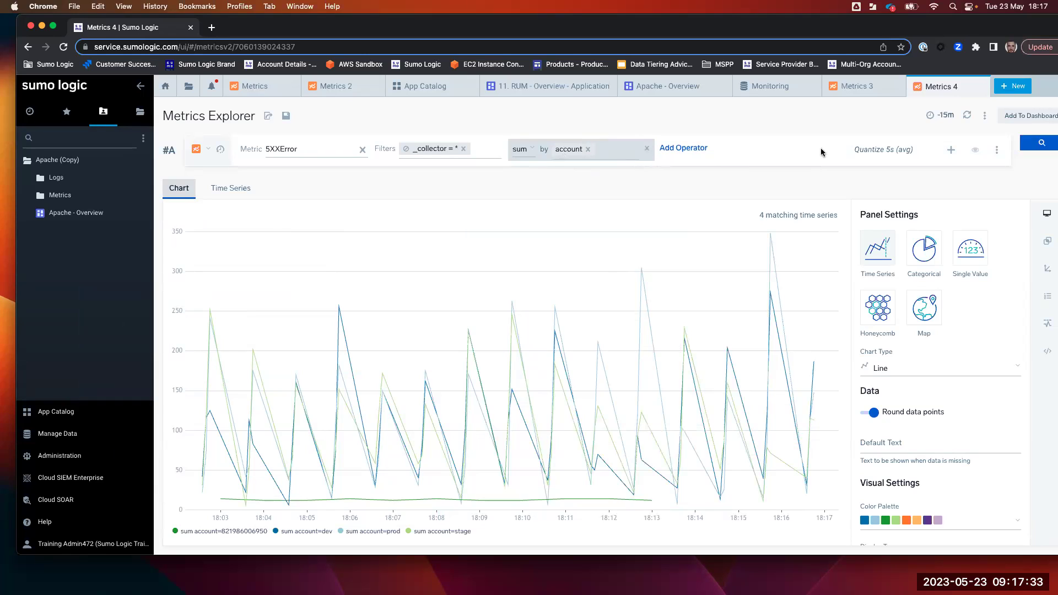
Switch query #A to advanced mode and highlight the 5XXError metric value in the query text.
{"action": "left_click", "coordinate": [996, 149]}
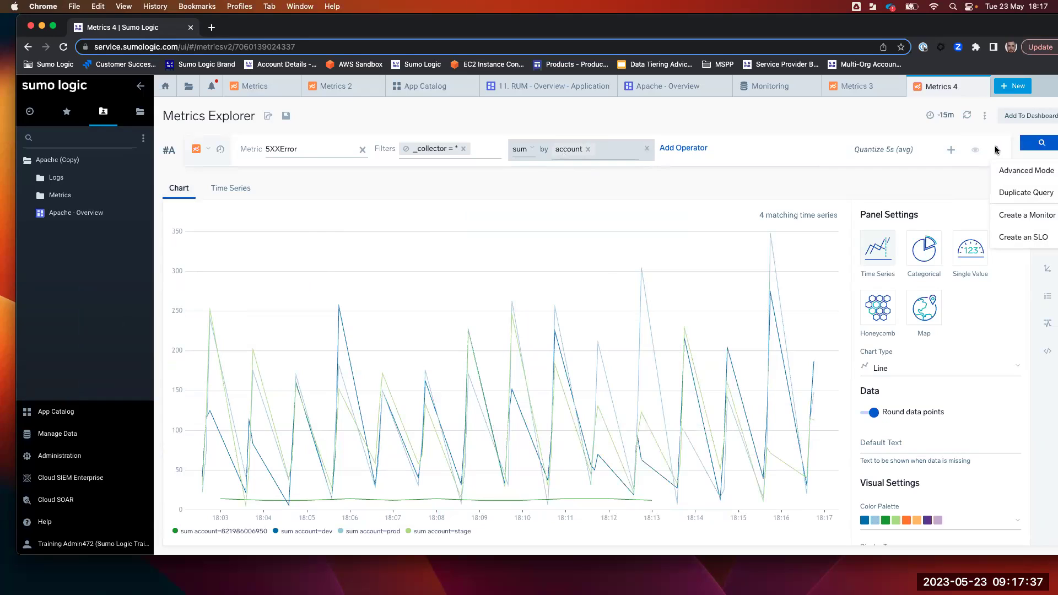
{"action": "left_click", "coordinate": [1011, 174]}
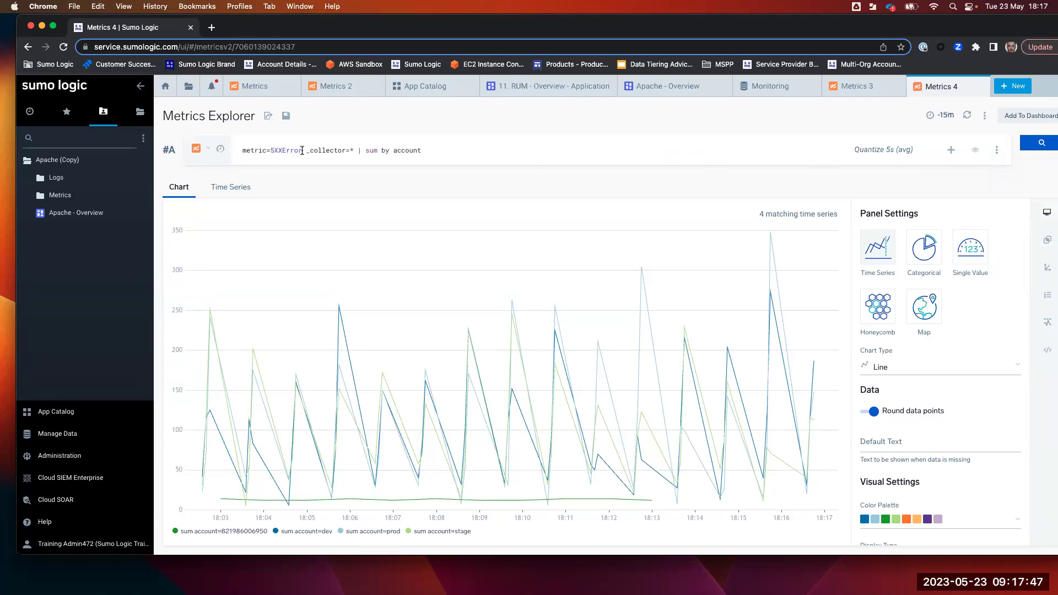
{"action": "left_click", "coordinate": [441, 154]}
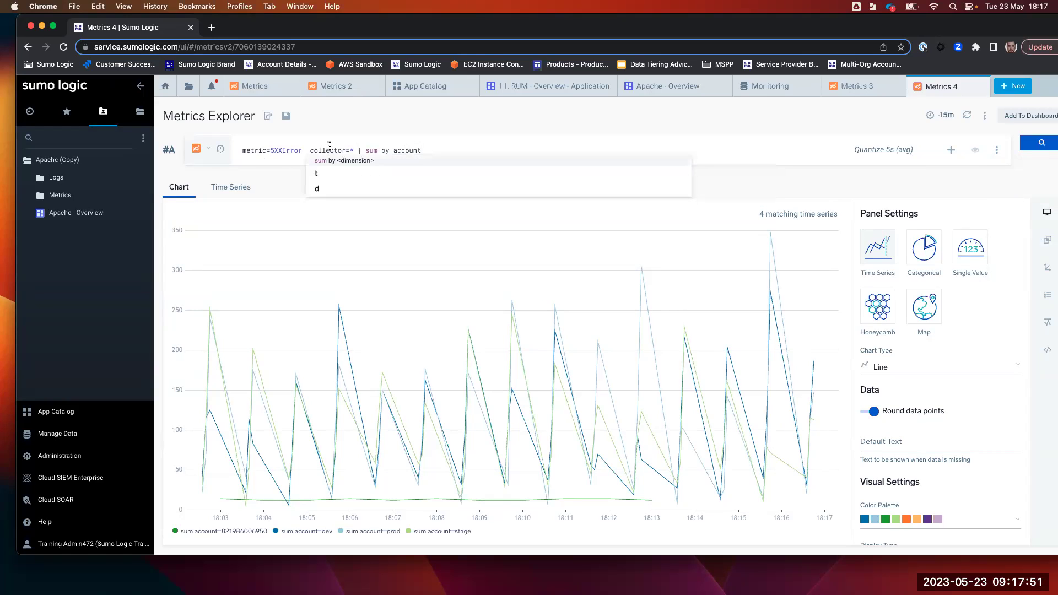
{"action": "left_click", "coordinate": [280, 148]}
{"action": "left_click", "coordinate": [254, 148]}
{"action": "double_click", "coordinate": [297, 149]}
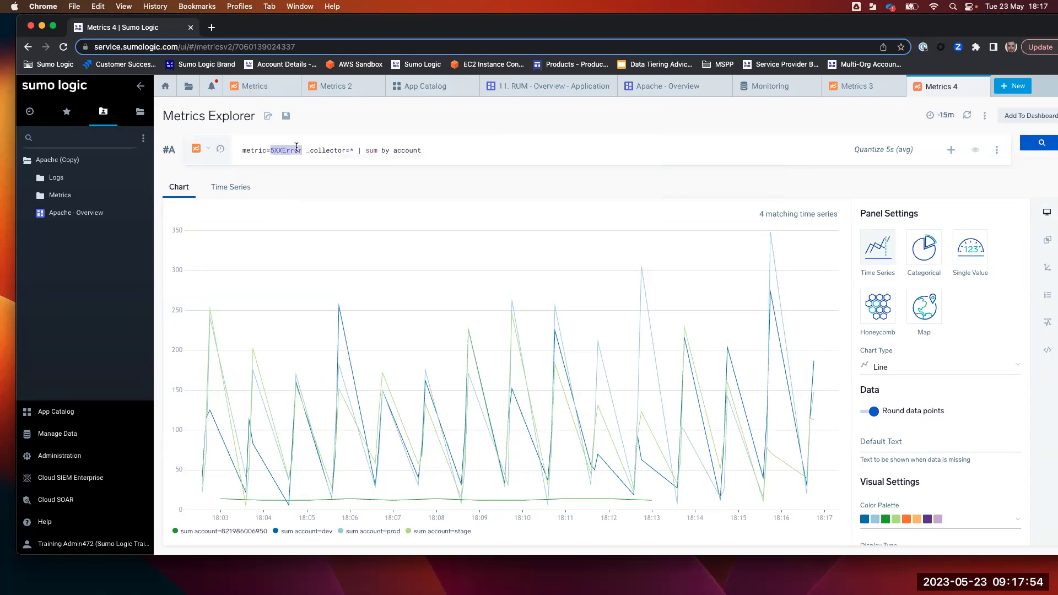
Check the CPUUtilization query in Metrics 3, open a new blank metrics query, and return to the 5XXError query.
{"action": "left_click", "coordinate": [350, 150]}
{"action": "left_click", "coordinate": [423, 148]}
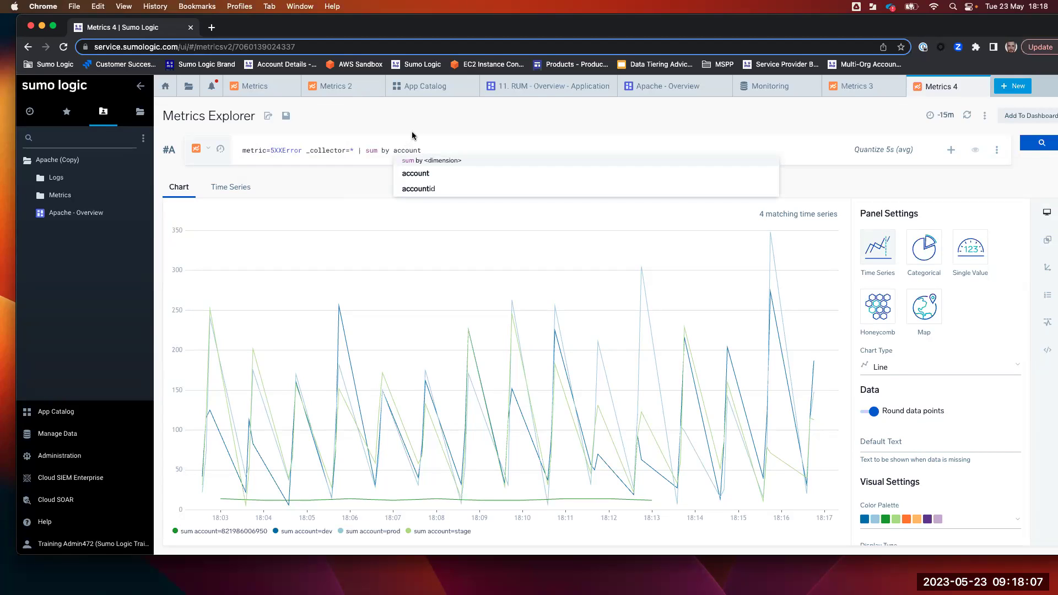
{"action": "left_click", "coordinate": [852, 95]}
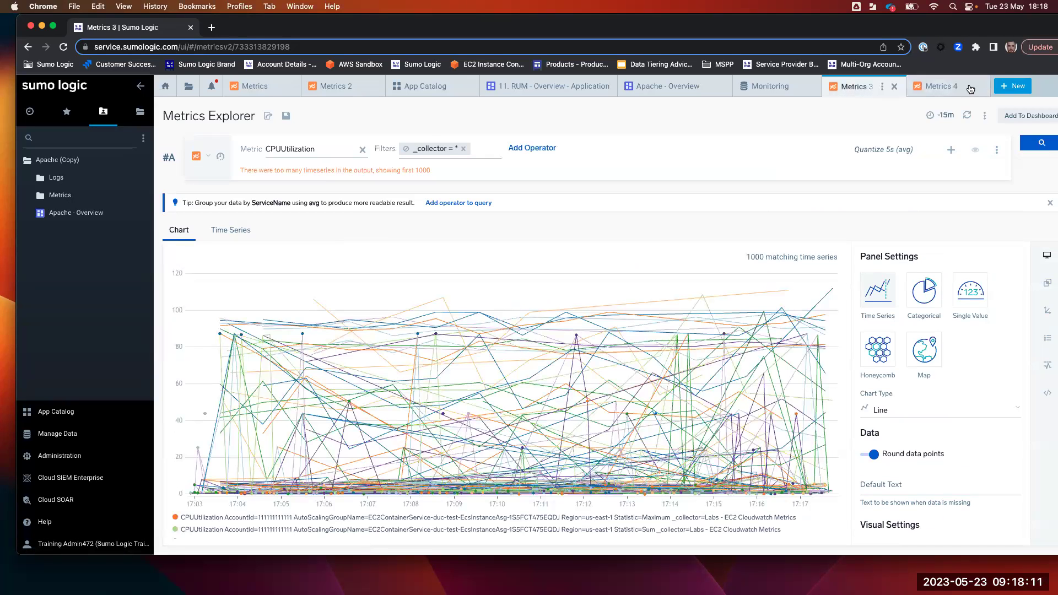
{"action": "left_click", "coordinate": [1011, 86]}
{"action": "left_click", "coordinate": [968, 132]}
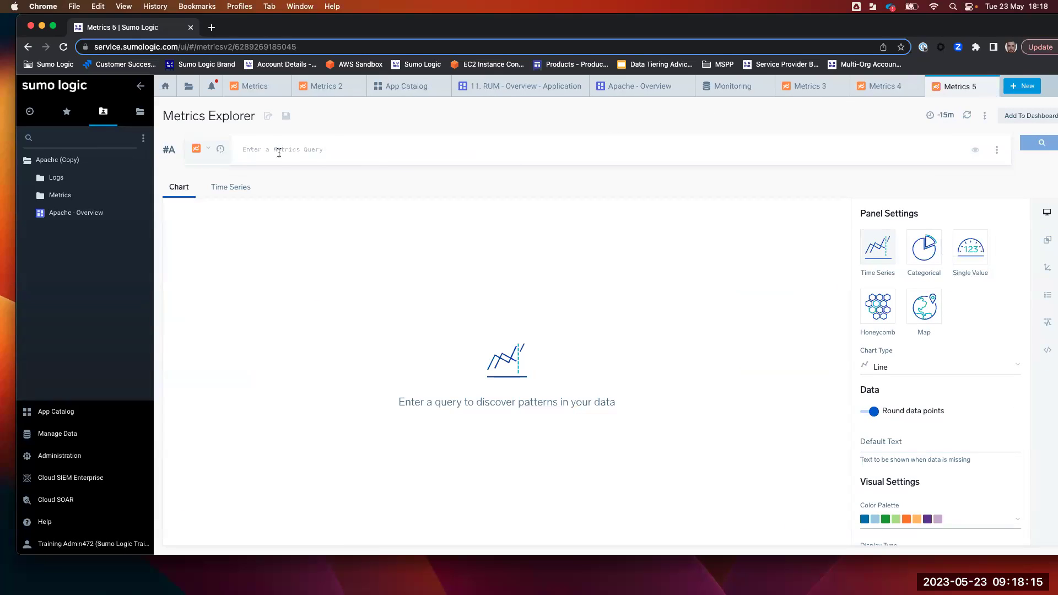
{"action": "left_click", "coordinate": [879, 87]}
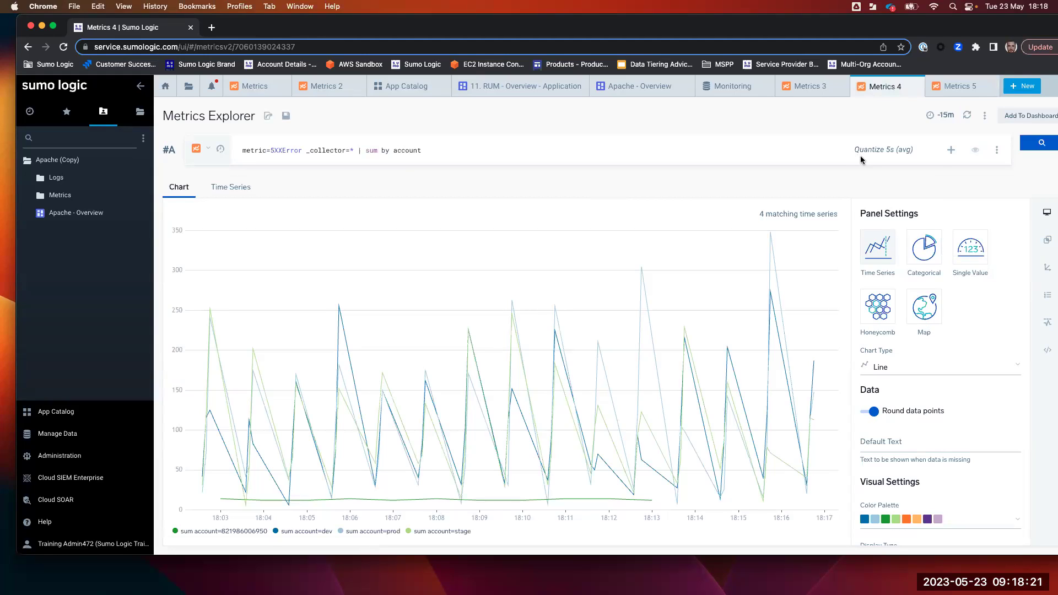
Check the automatic quantization hint, change the 5XXError query's aggregation operator to avg, and rerun it.
{"action": "mouse_move", "coordinate": [866, 156]}
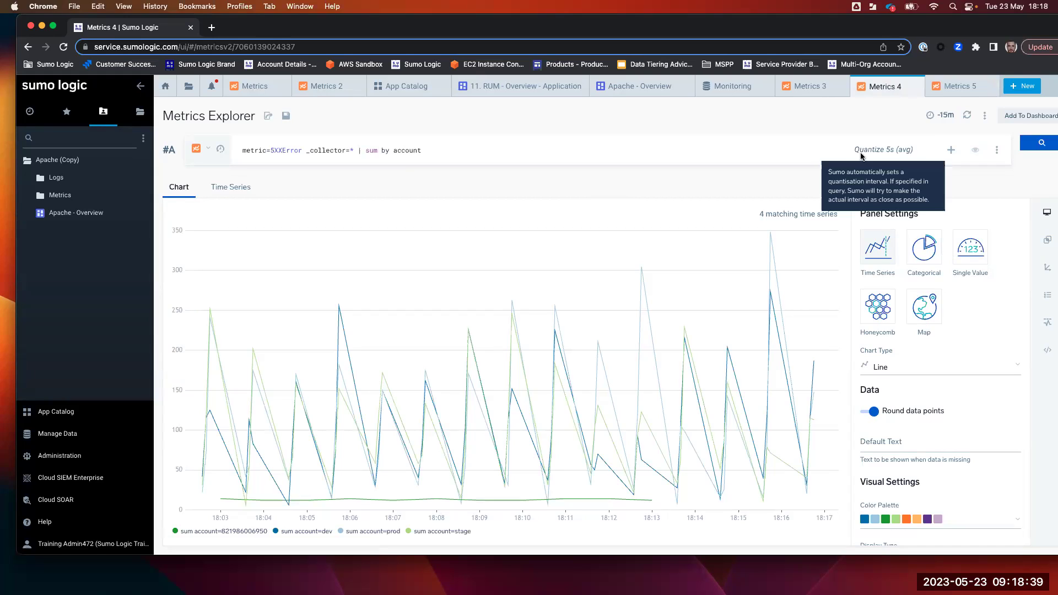
{"action": "double_click", "coordinate": [371, 150]}
{"action": "type", "text": "avg"}
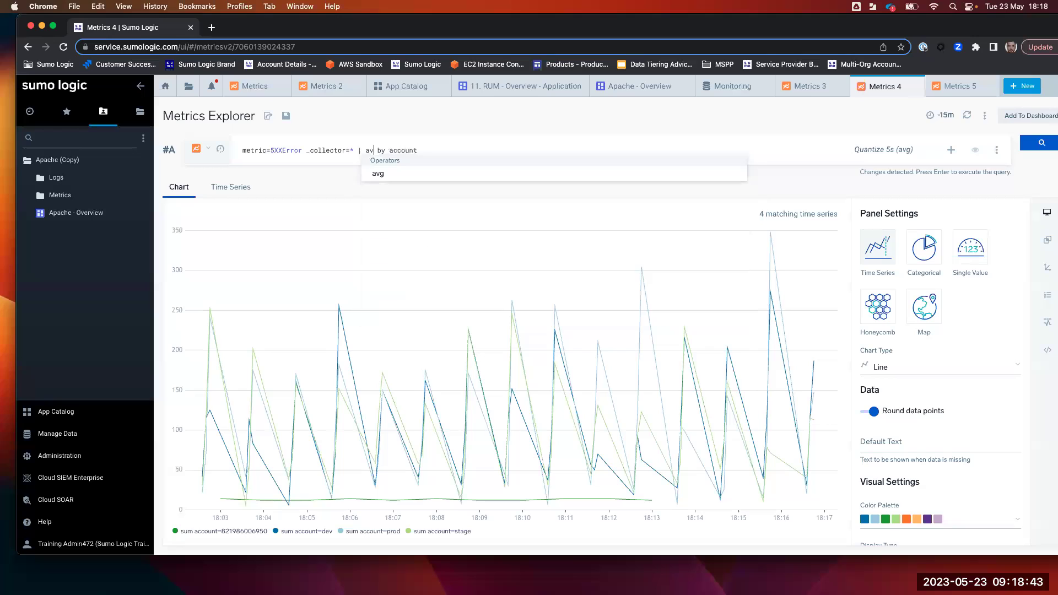
{"action": "key", "text": "Return"}
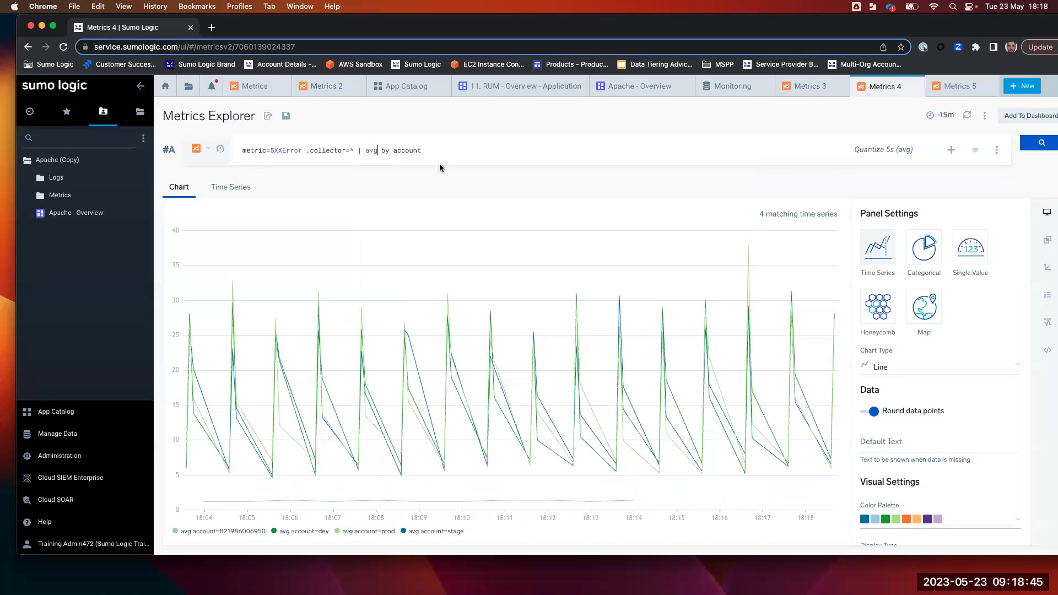
Append a quantize to 1m operator after the account grouping in the query and run it.
{"action": "left_click", "coordinate": [451, 154]}
{"action": "left_click", "coordinate": [354, 151]}
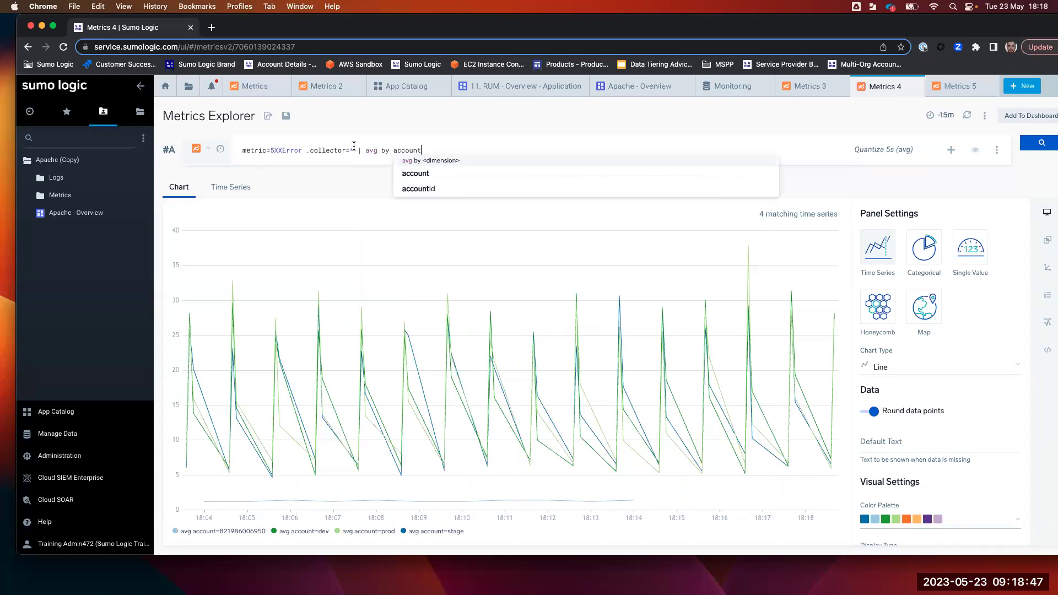
{"action": "left_click", "coordinate": [475, 154]}
{"action": "type", "text": "| qu"}
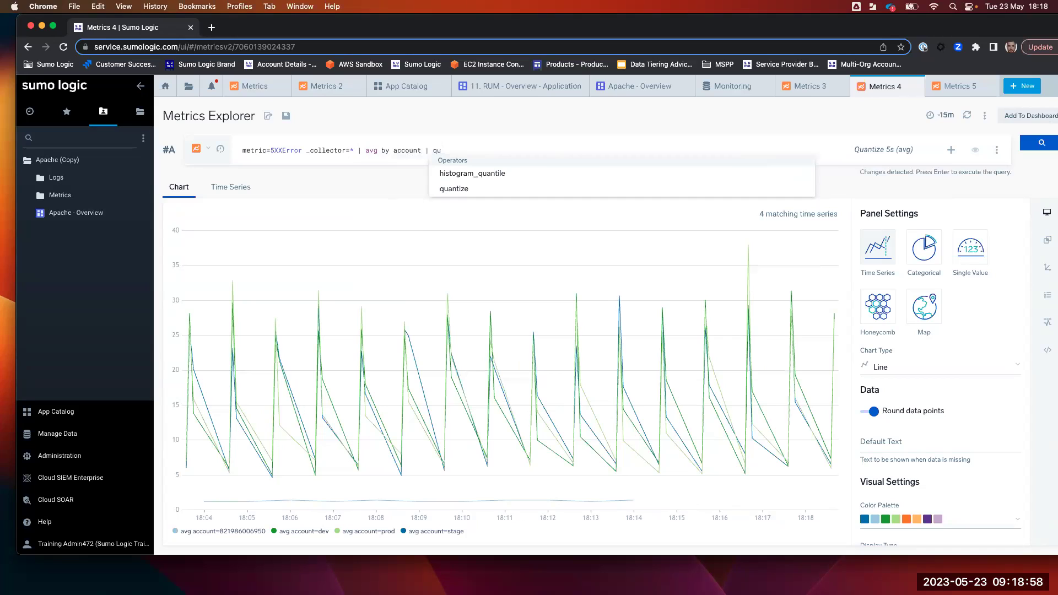
{"action": "key", "text": "Down"}
{"action": "key", "text": "Down"}
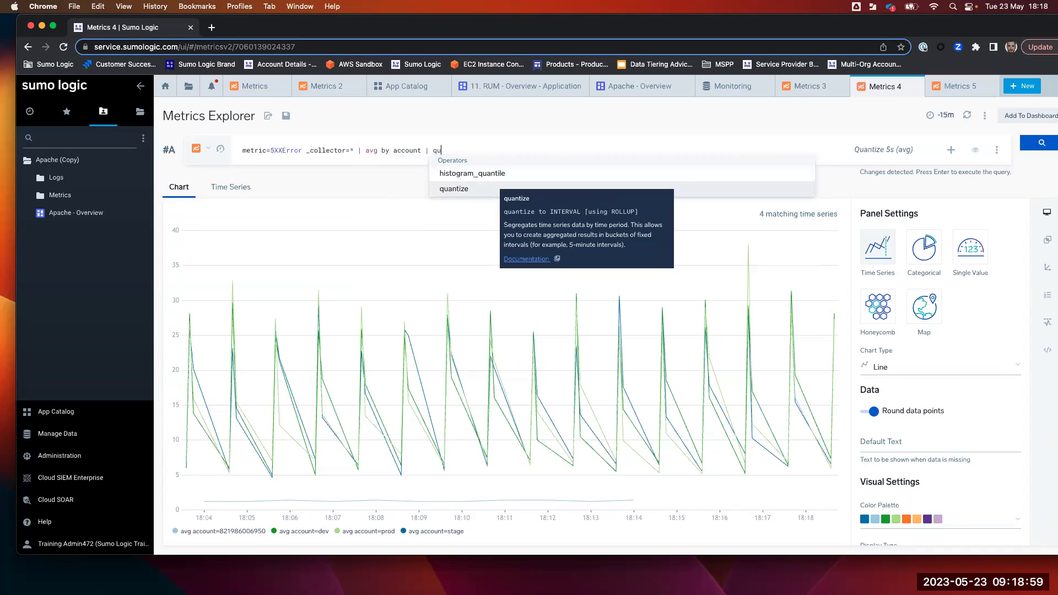
{"action": "key", "text": "Return"}
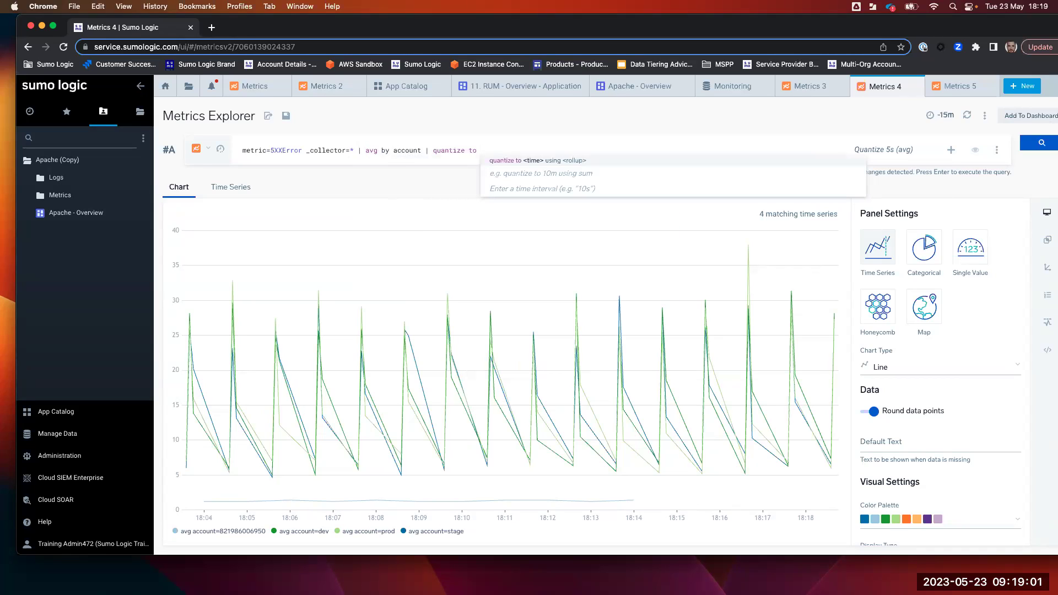
{"action": "type", "text": "1m"}
{"action": "key", "text": "Return"}
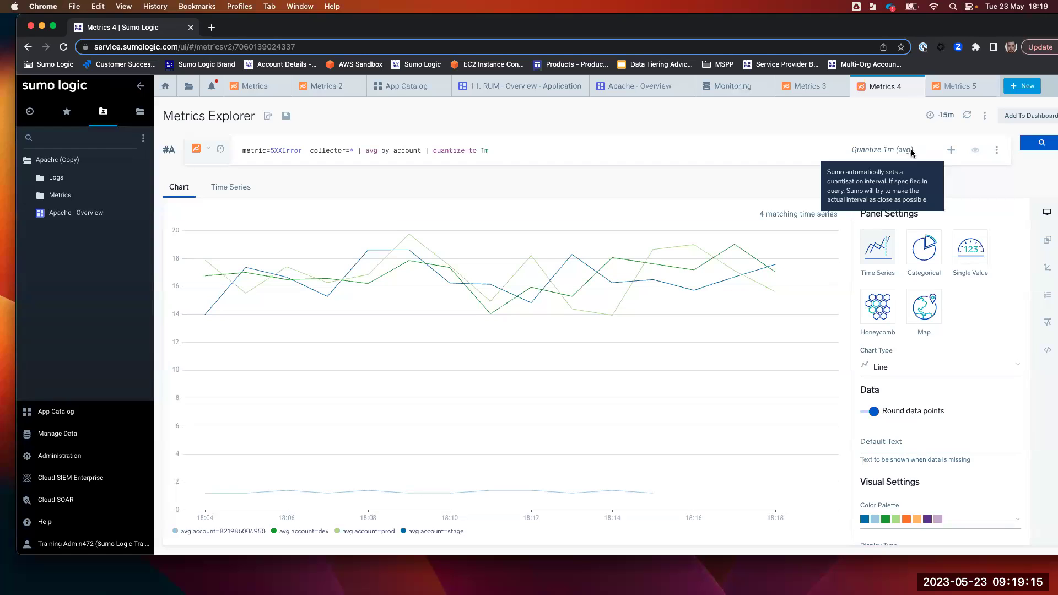
Review the quantize clause in the query and set the time range to Last 7 Days.
{"action": "mouse_move", "coordinate": [946, 116]}
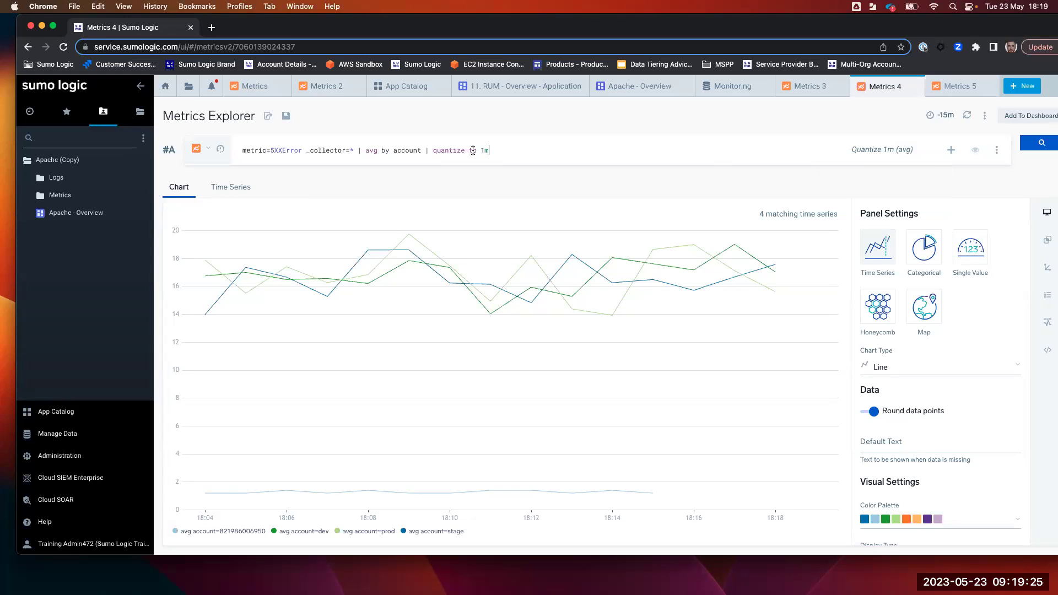
{"action": "left_click_drag", "start_coordinate": [492, 151], "coordinate": [435, 151]}
{"action": "left_click", "coordinate": [435, 150]}
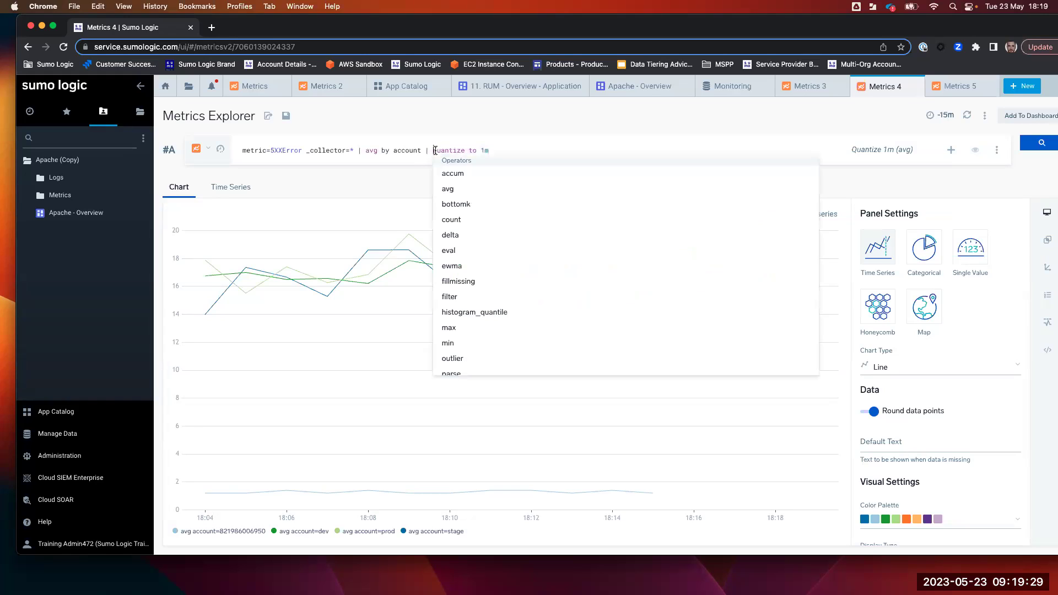
{"action": "left_click", "coordinate": [484, 145]}
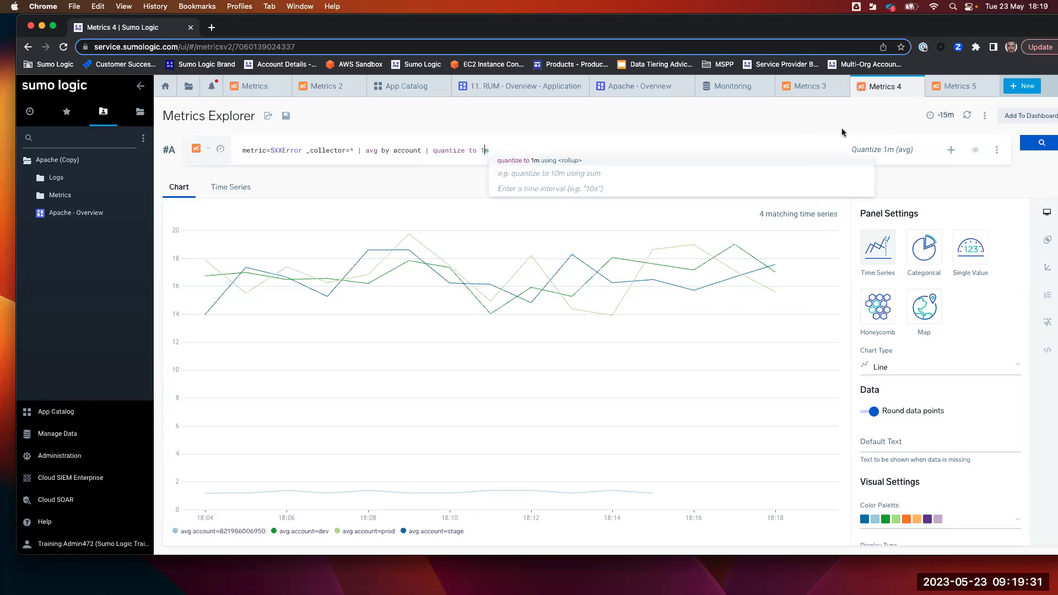
{"action": "left_click", "coordinate": [947, 115]}
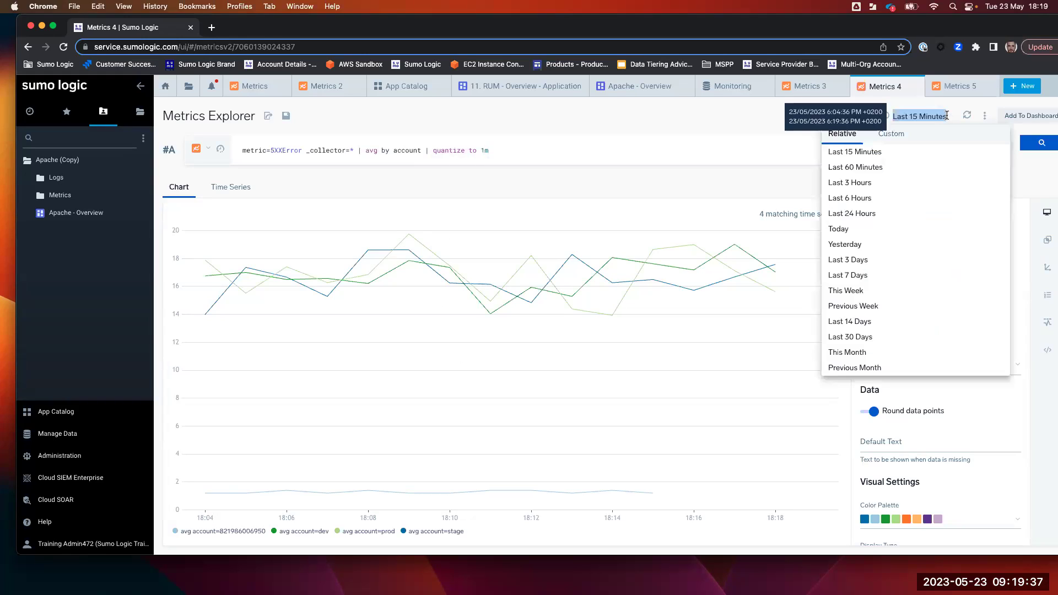
{"action": "left_click", "coordinate": [866, 275]}
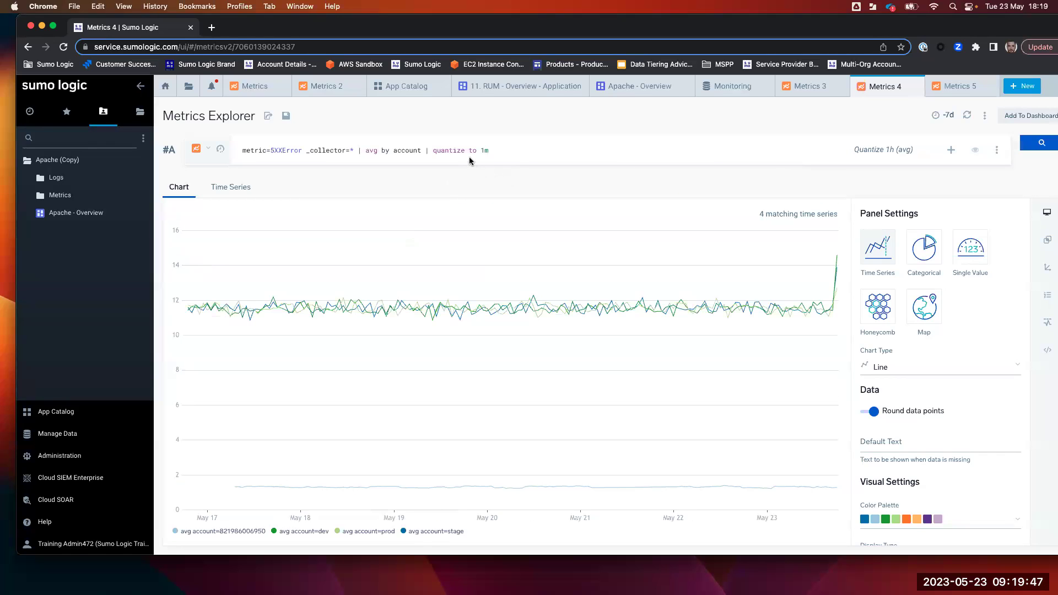
Review the 1m quantize interval, change the query's aggregation operator to sum, and rerun it.
{"action": "double_click", "coordinate": [483, 154]}
{"action": "left_click", "coordinate": [486, 150]}
{"action": "left_click", "coordinate": [743, 134]}
{"action": "double_click", "coordinate": [371, 150]}
{"action": "type", "text": "sum"}
{"action": "key", "text": "Return"}
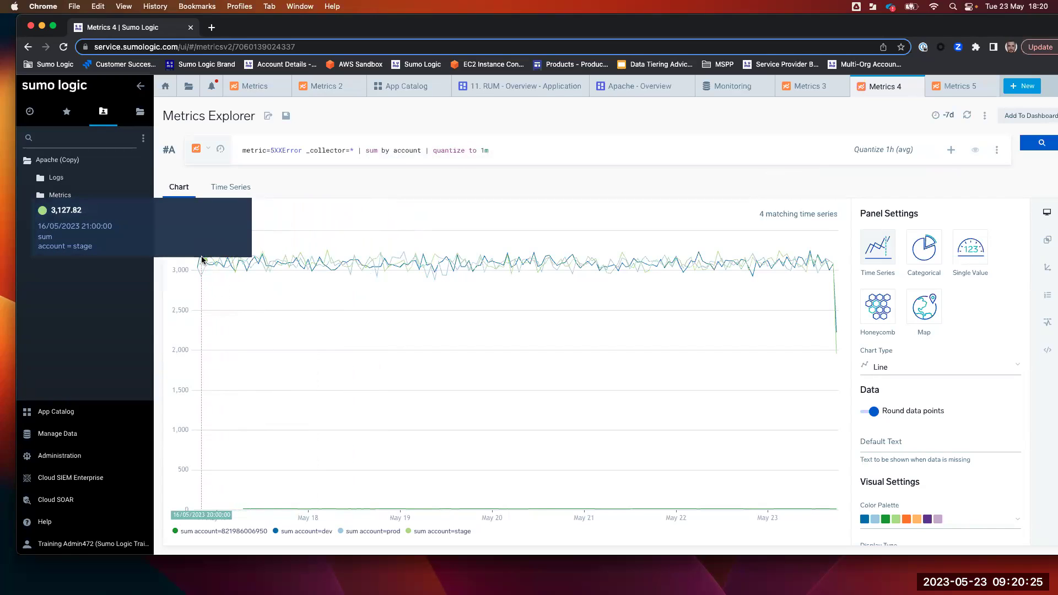
Set the time range to Last 15 Minutes and inspect the query's summed data points per account.
{"action": "left_click", "coordinate": [947, 115]}
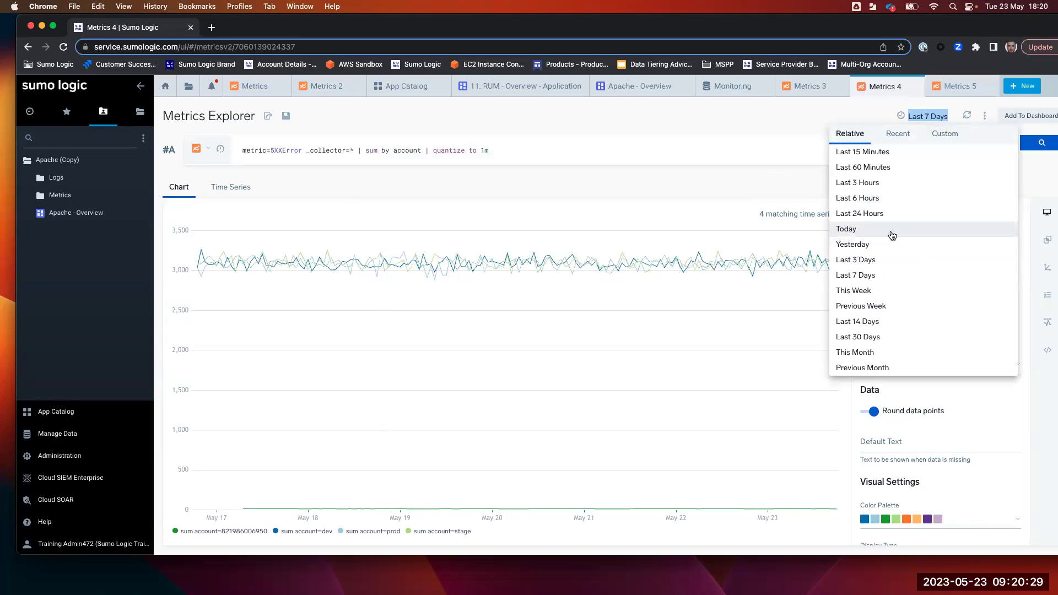
{"action": "left_click", "coordinate": [882, 152]}
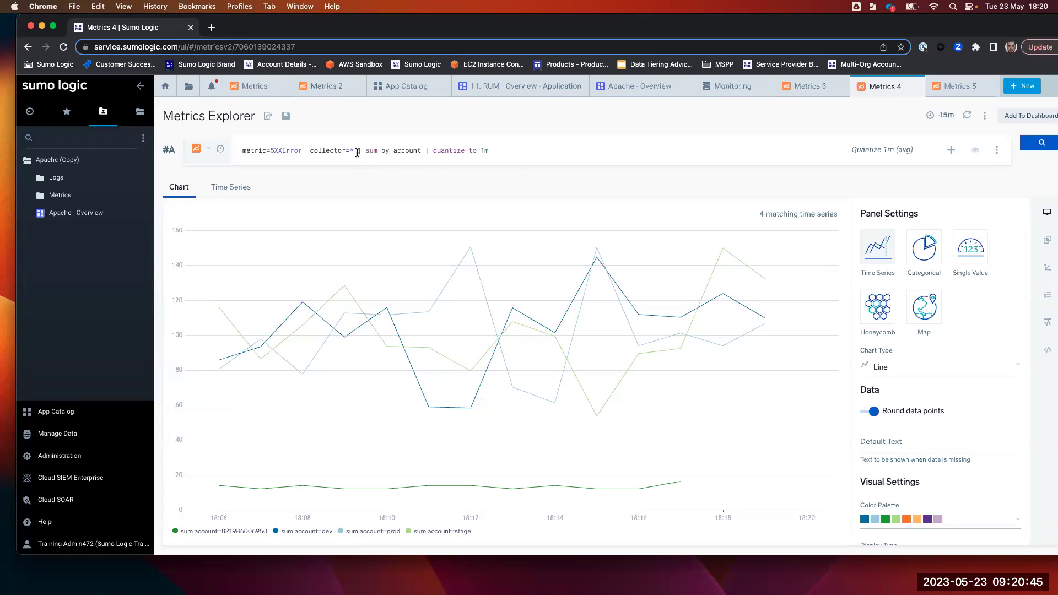
{"action": "left_click", "coordinate": [457, 149]}
{"action": "left_click", "coordinate": [553, 146]}
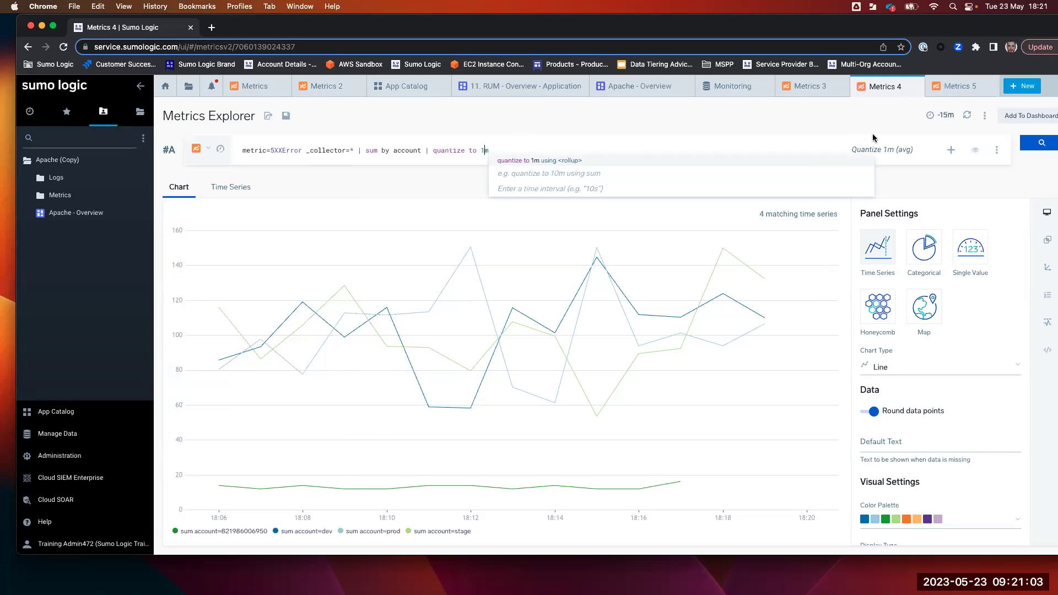
{"action": "mouse_move", "coordinate": [397, 321]}
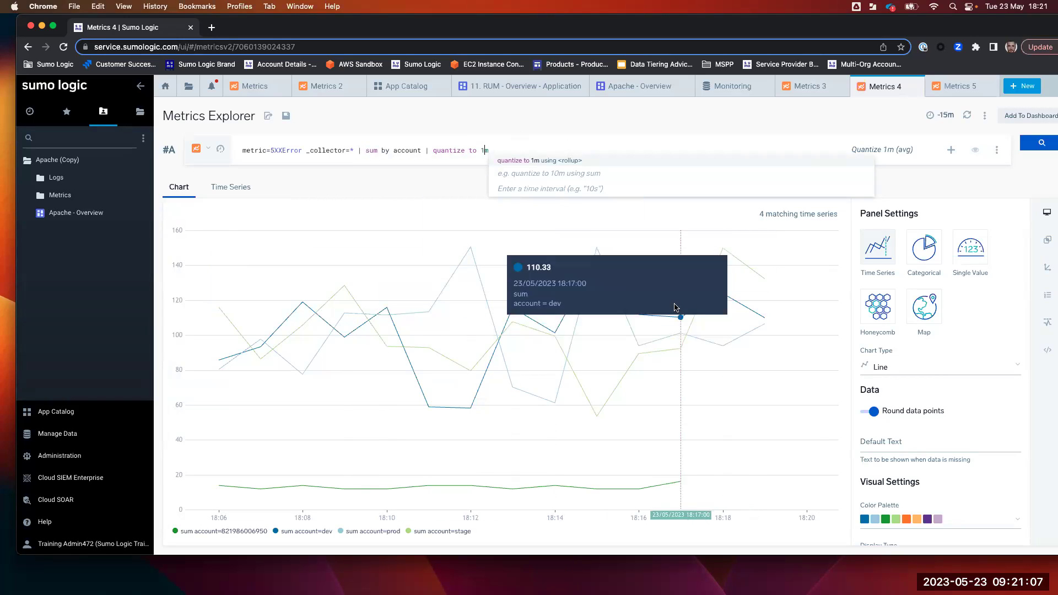
Set the time range to Last 7 Days and run the query with an appended eval _value operator.
{"action": "left_click", "coordinate": [946, 115]}
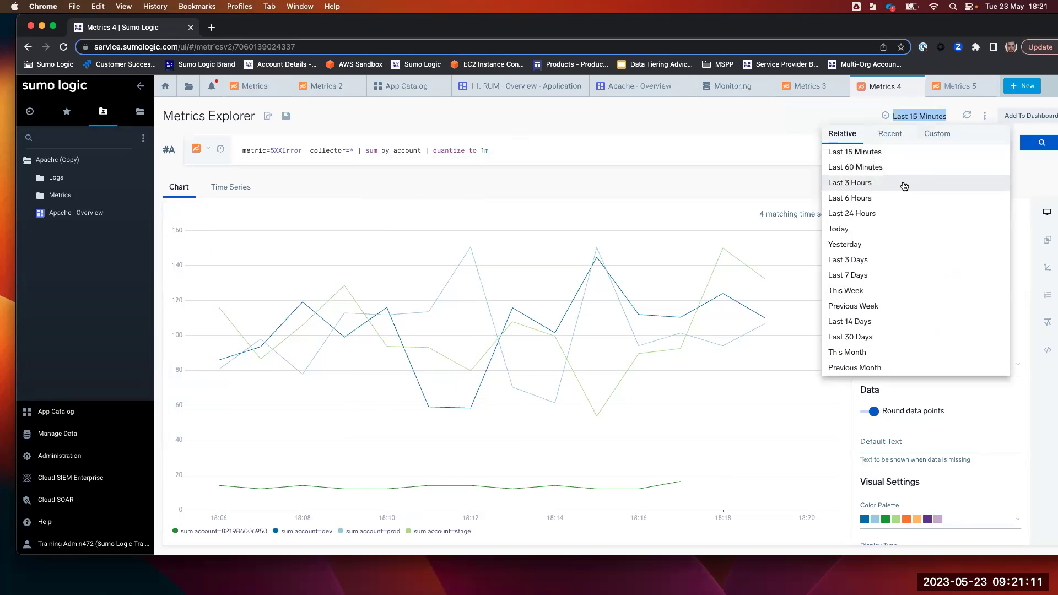
{"action": "left_click", "coordinate": [867, 274]}
{"action": "left_click", "coordinate": [534, 149]}
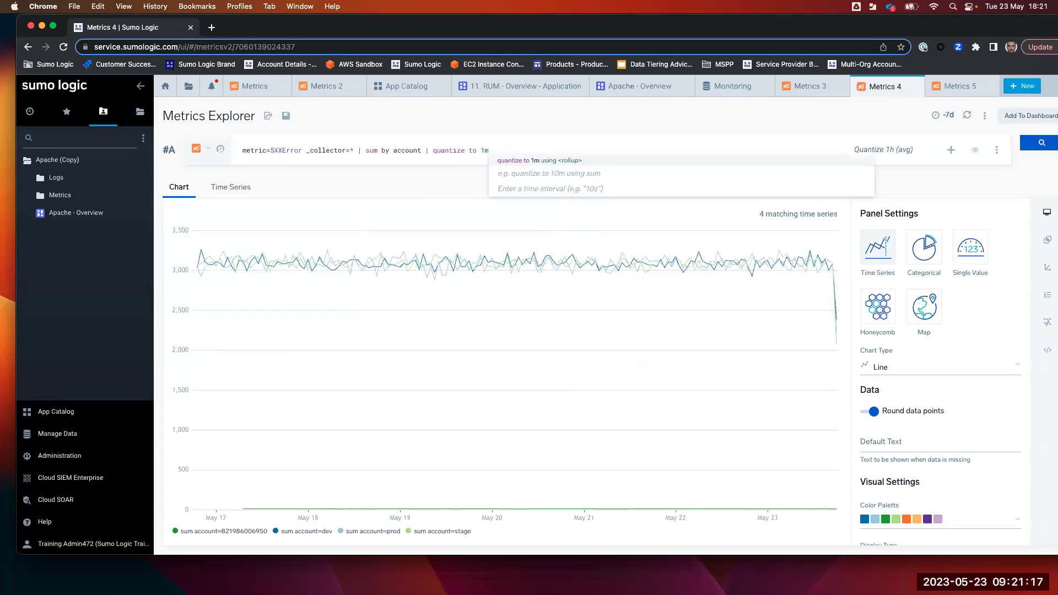
{"action": "type", "text": "| "}
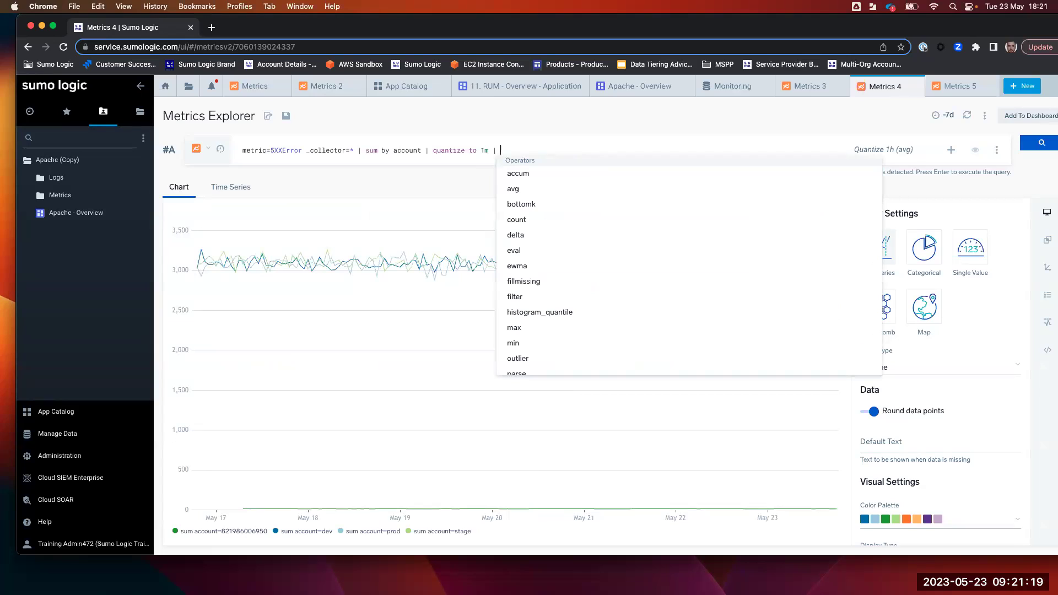
{"action": "type", "text": "eval"}
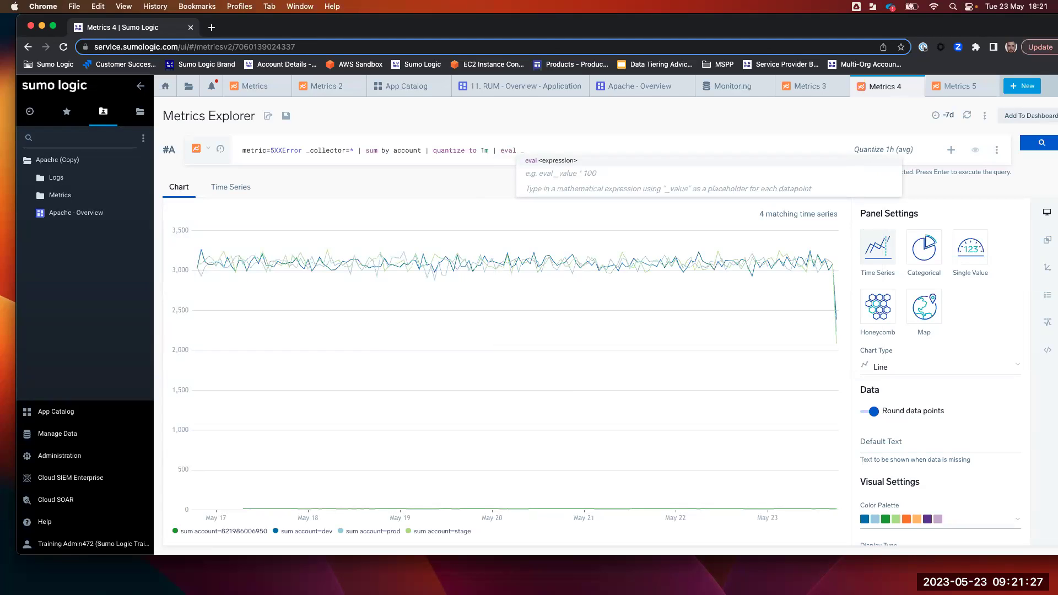
{"action": "type", "text": "_value"}
{"action": "key", "text": "Return"}
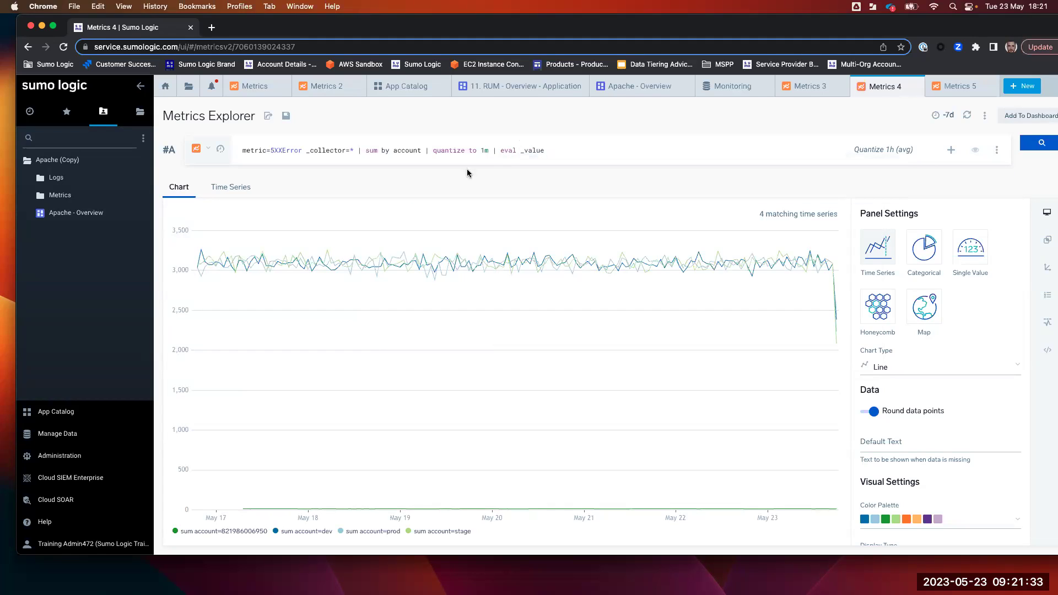
Extend the eval expression to _value / _granularity and rerun the query.
{"action": "double_click", "coordinate": [526, 150]}
{"action": "left_click", "coordinate": [581, 150]}
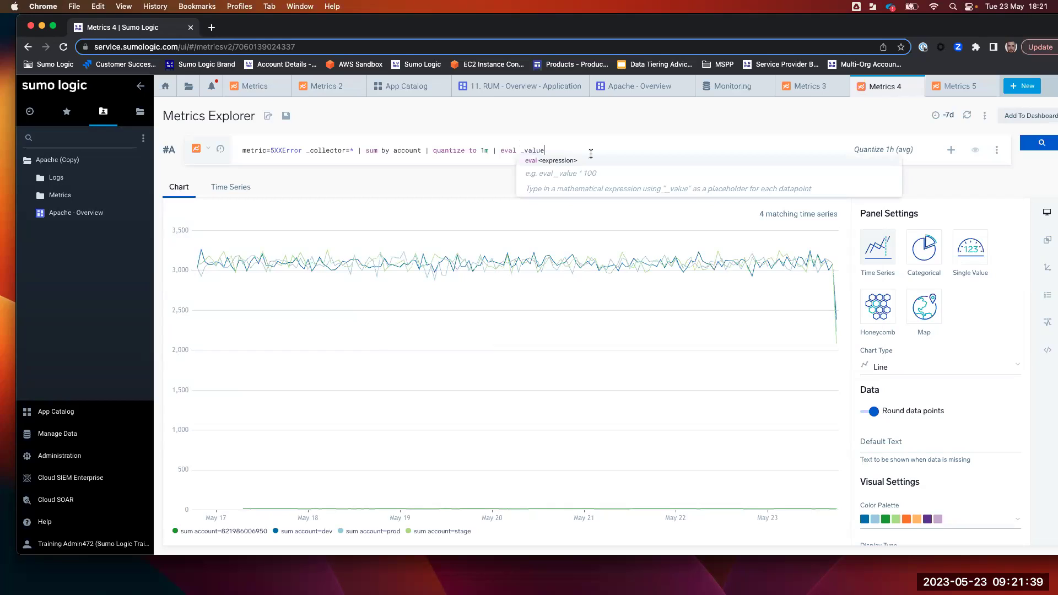
{"action": "type", "text": "/"}
{"action": "key", "text": "BackSpace"}
{"action": "type", "text": "/ _granularity"}
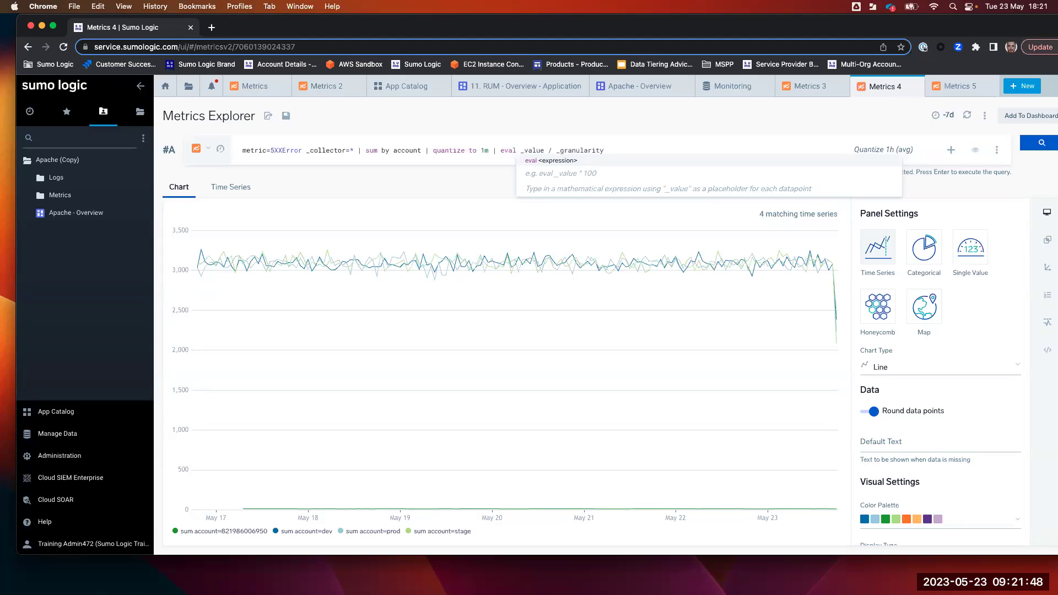
{"action": "key", "text": "Return"}
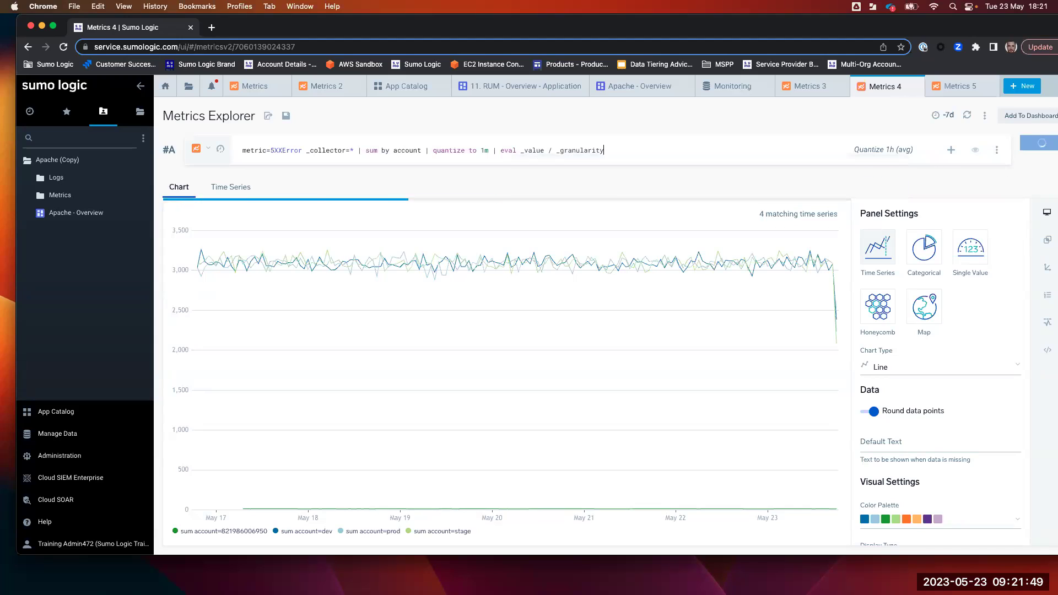
Compare the _granularity term with the applied quantization interval, inspect the chart's data points, and return to the end of the query.
{"action": "left_click", "coordinate": [557, 151]}
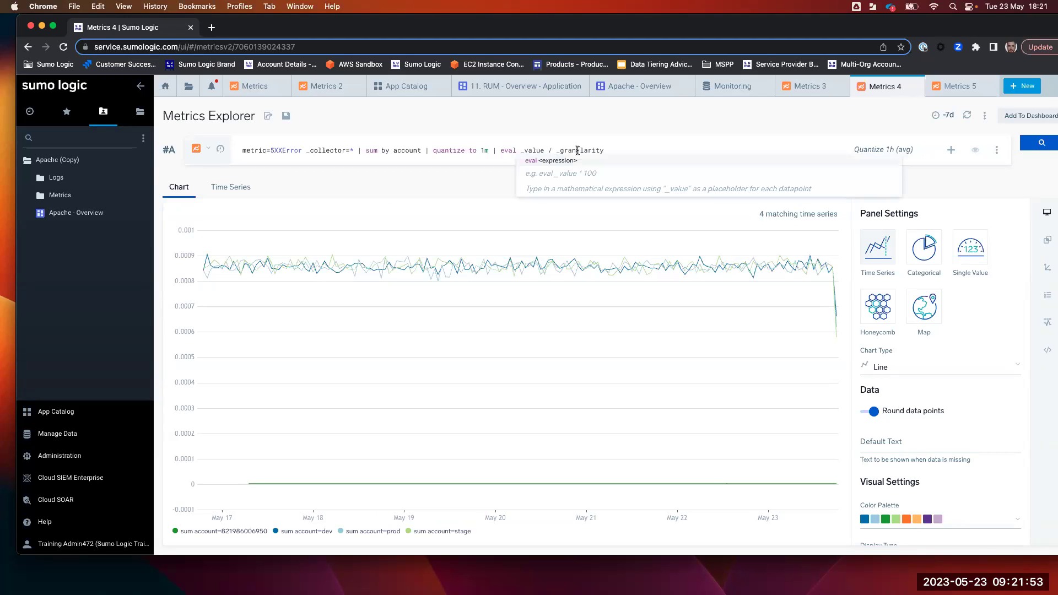
{"action": "mouse_move", "coordinate": [886, 150]}
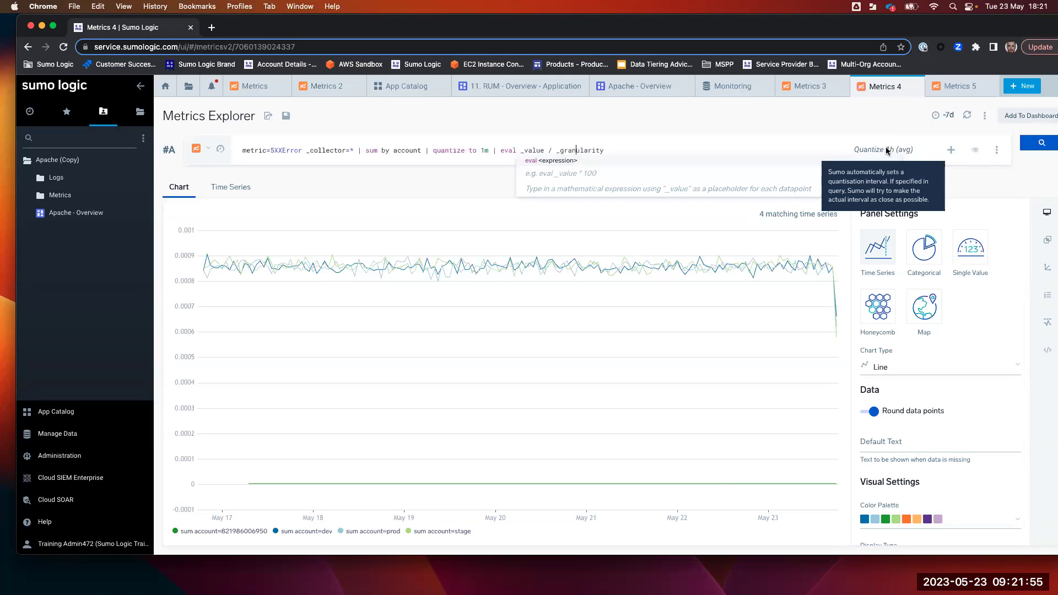
{"action": "left_click", "coordinate": [771, 131]}
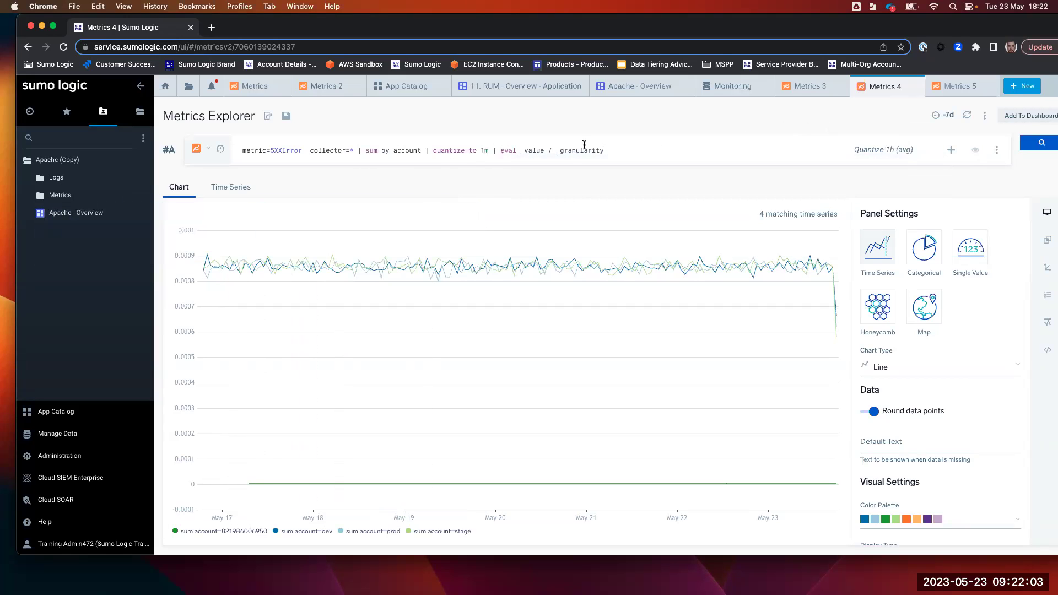
{"action": "mouse_move", "coordinate": [243, 274]}
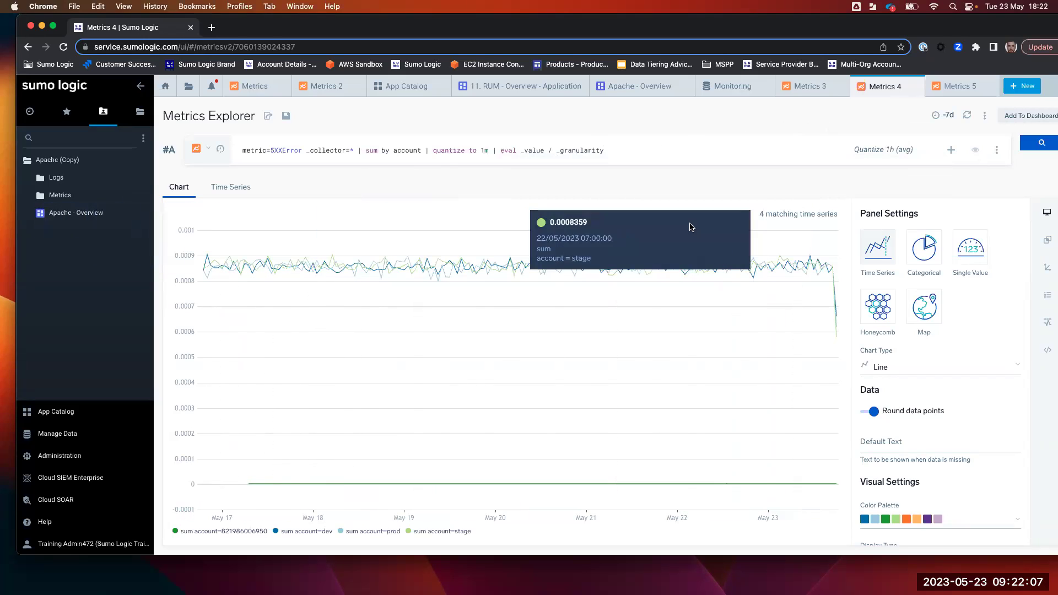
{"action": "left_click", "coordinate": [640, 150]}
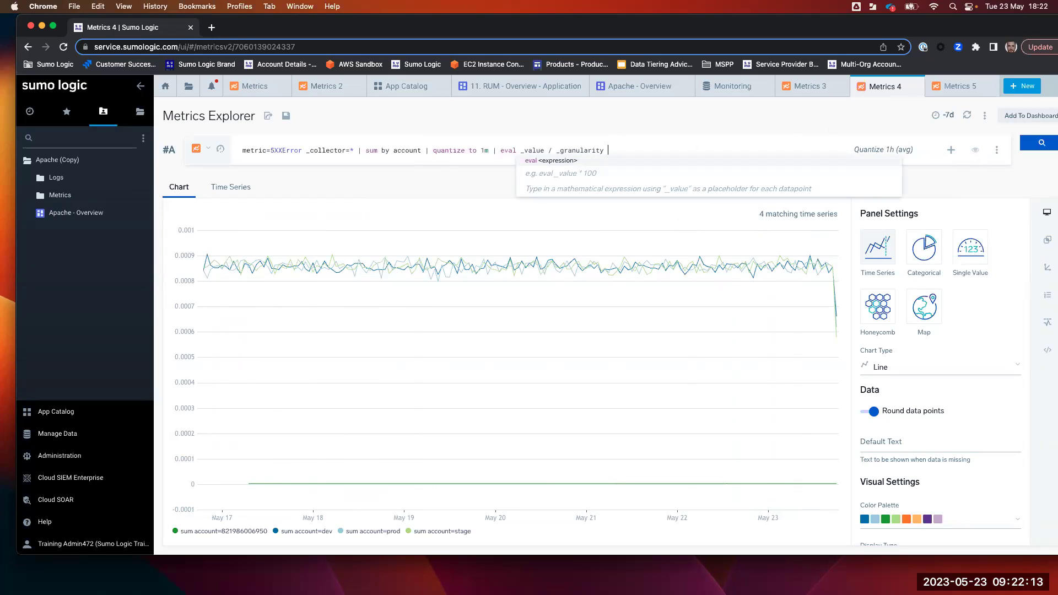
Extend the eval expression to _value / _granularity * 60000 and rerun the query.
{"action": "type", "text": "*"}
{"action": "type", "text": "60000"}
{"action": "key", "text": "Return"}
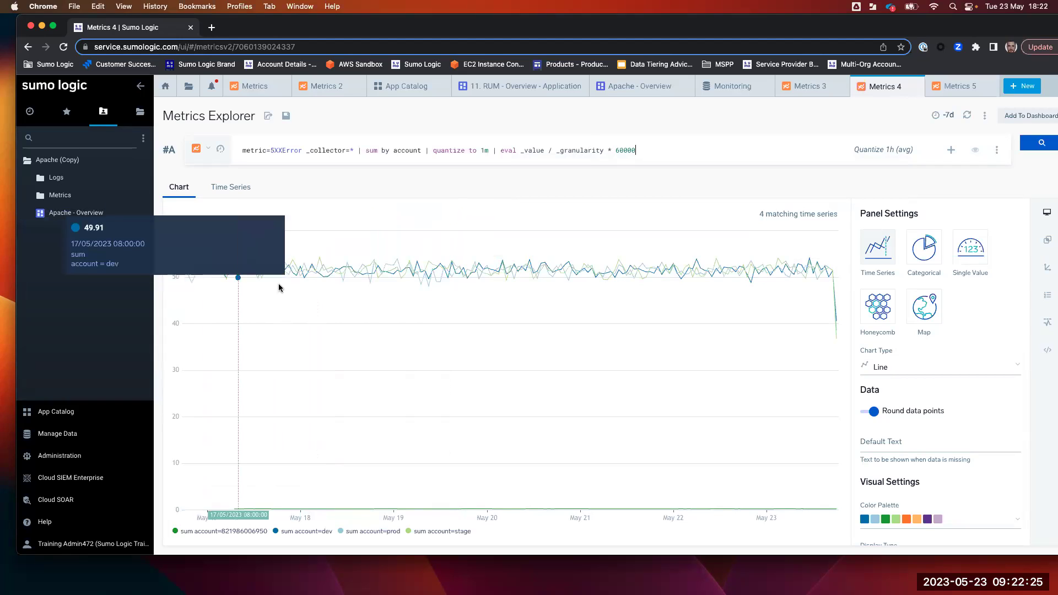
Set the time range to Last 15 Minutes and examine the eval clause's _granularity and 60000 terms against the dev account's data points.
{"action": "left_click_drag", "start_coordinate": [640, 150], "coordinate": [493, 152]}
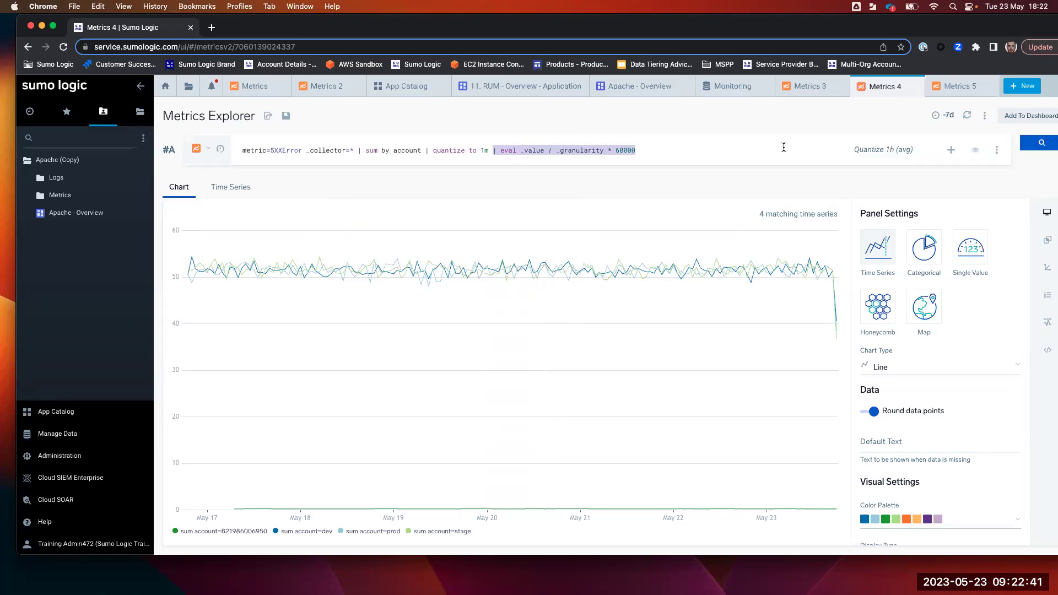
{"action": "left_click", "coordinate": [948, 114]}
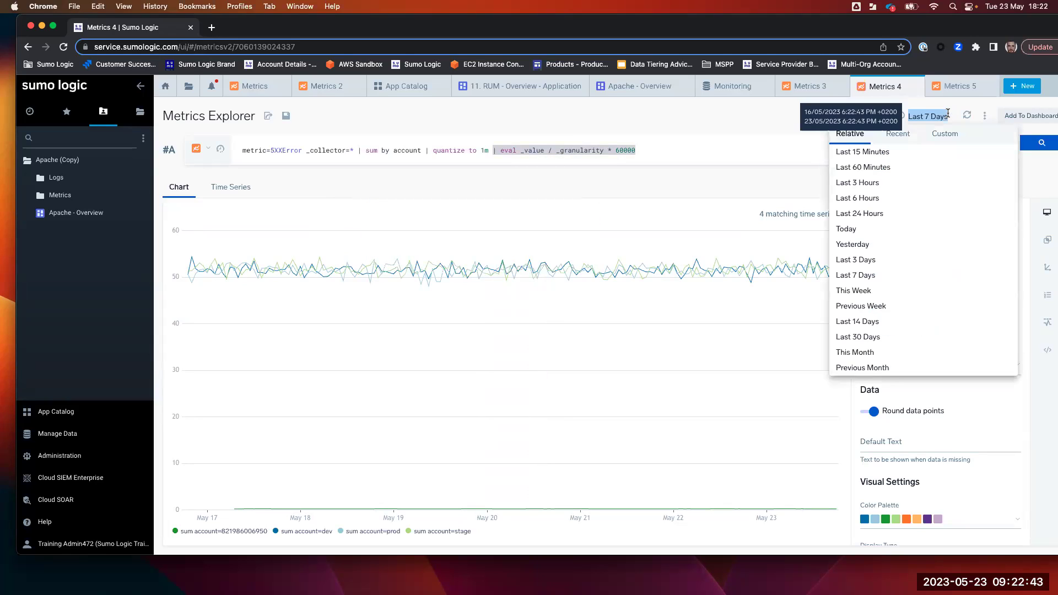
{"action": "left_click", "coordinate": [874, 157]}
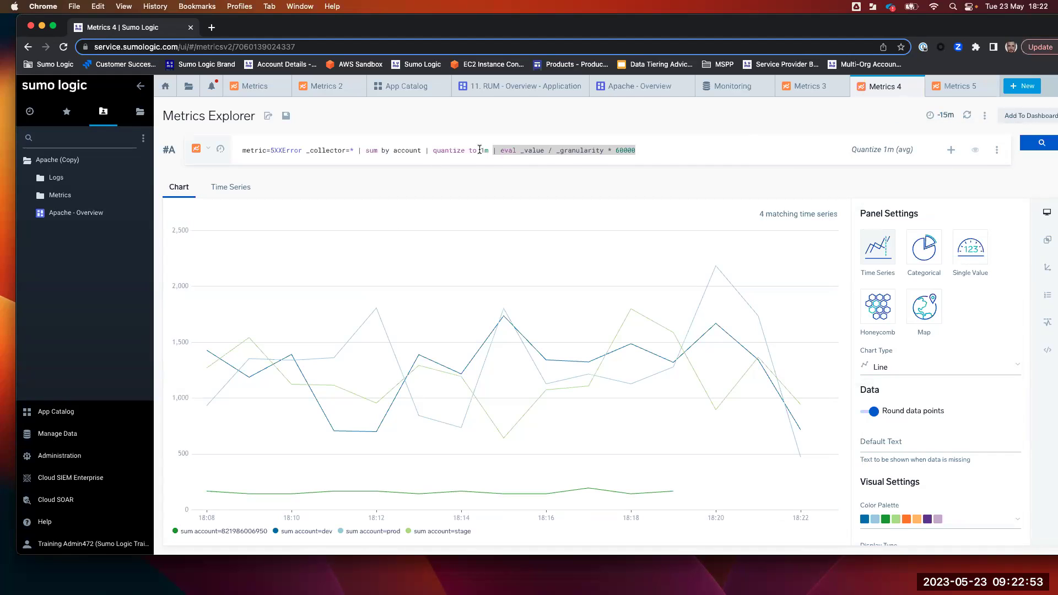
{"action": "left_click", "coordinate": [591, 150]}
{"action": "double_click", "coordinate": [592, 150]}
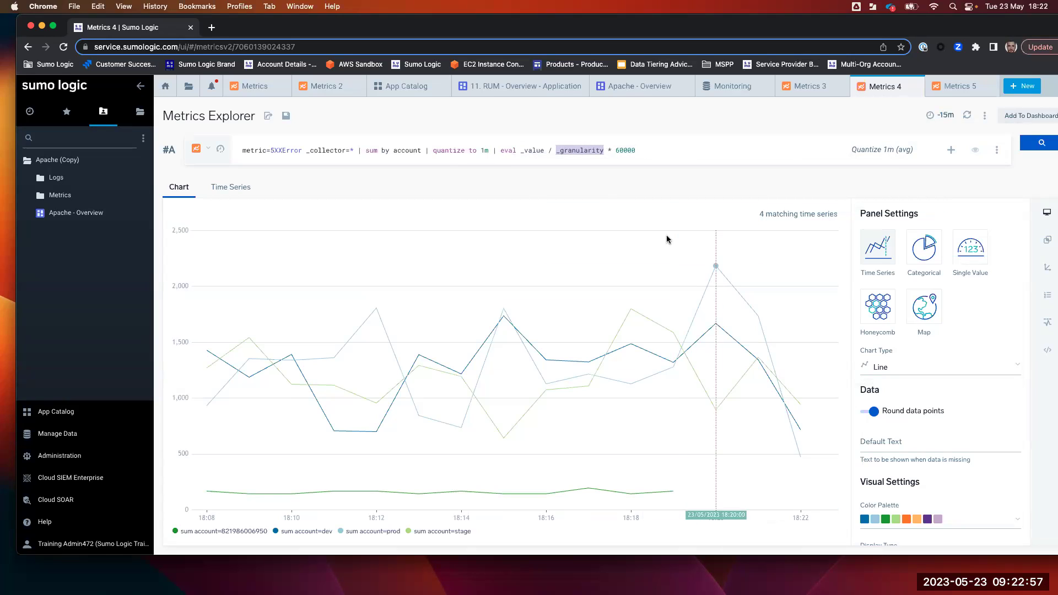
{"action": "double_click", "coordinate": [623, 148]}
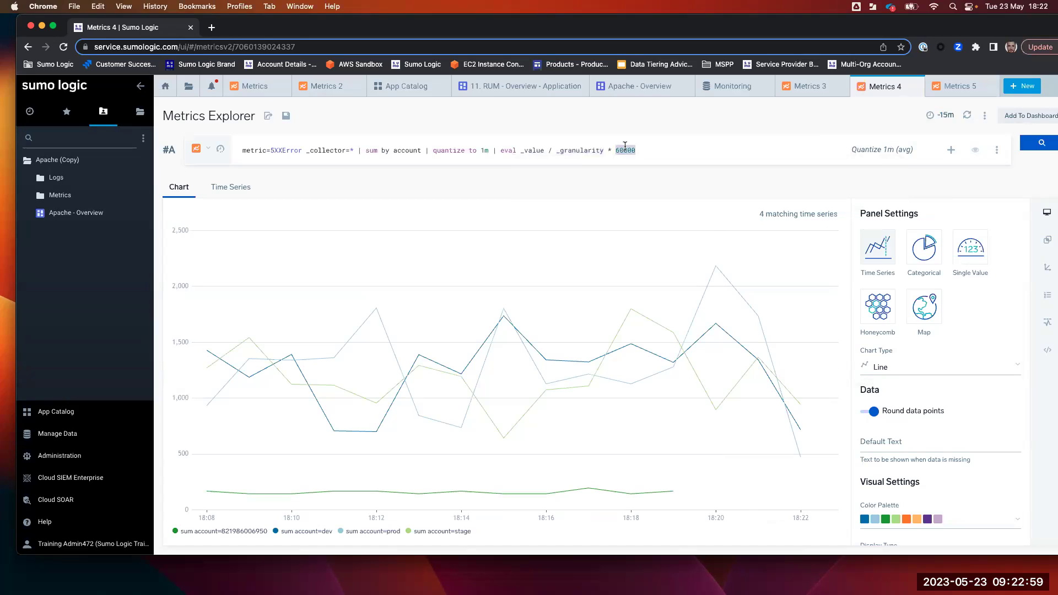
{"action": "left_click", "coordinate": [646, 149]}
{"action": "left_click_drag", "start_coordinate": [646, 149], "coordinate": [490, 150]}
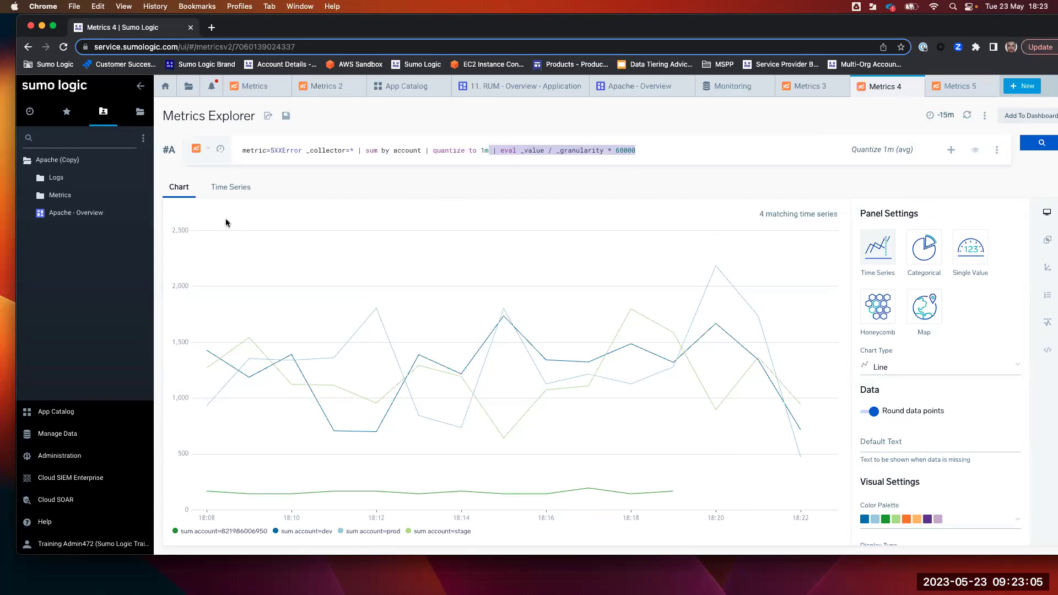
{"action": "mouse_move", "coordinate": [250, 363]}
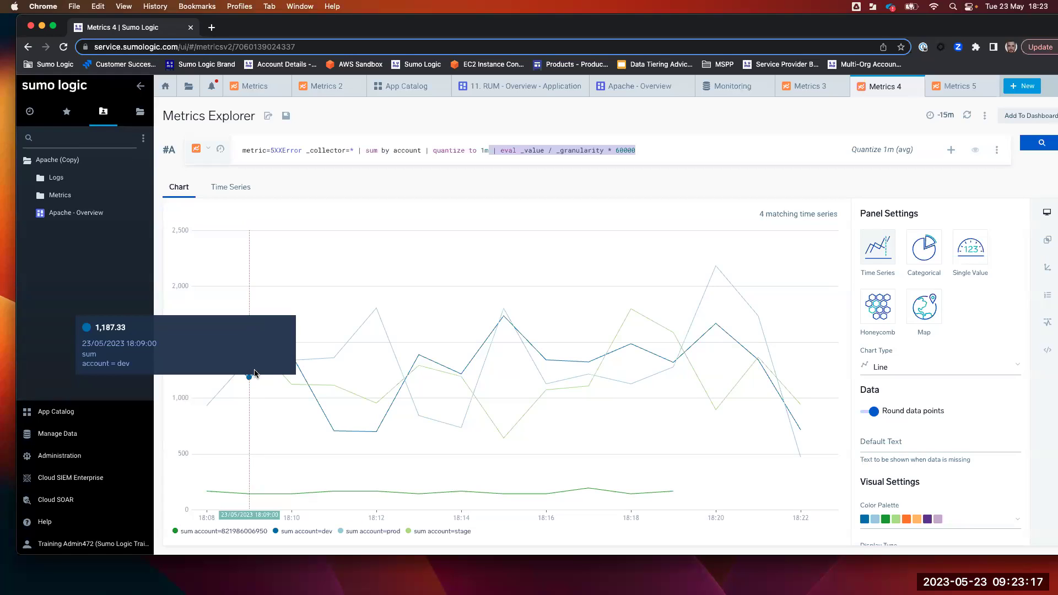
Remove the eval clause from the query, keeping it up to quantize to 1m, and rerun it.
{"action": "left_click", "coordinate": [503, 151]}
{"action": "left_click_drag", "start_coordinate": [492, 151], "coordinate": [633, 155]}
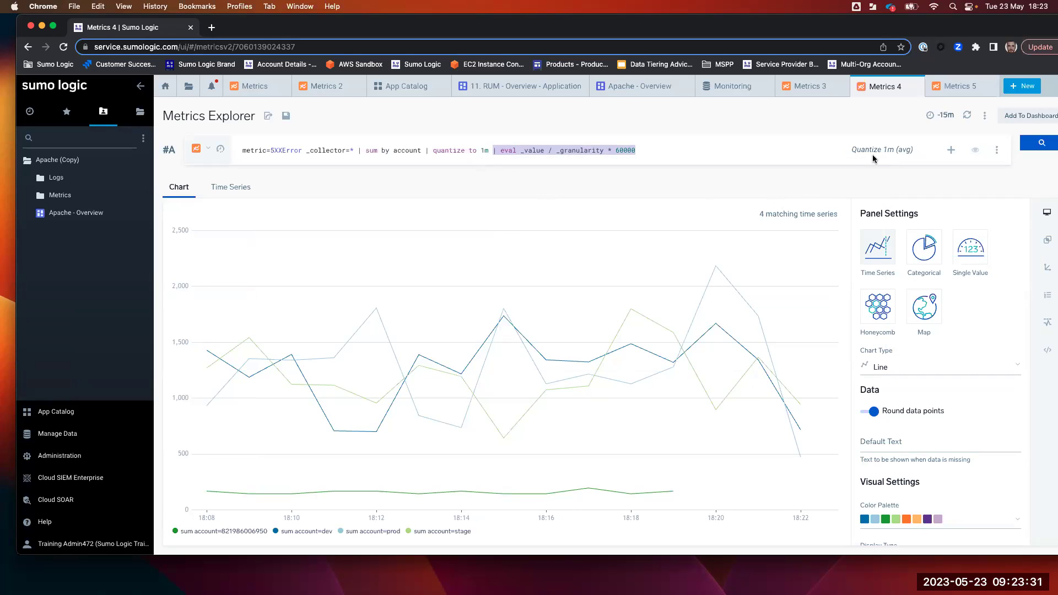
{"action": "key", "text": "BackSpace"}
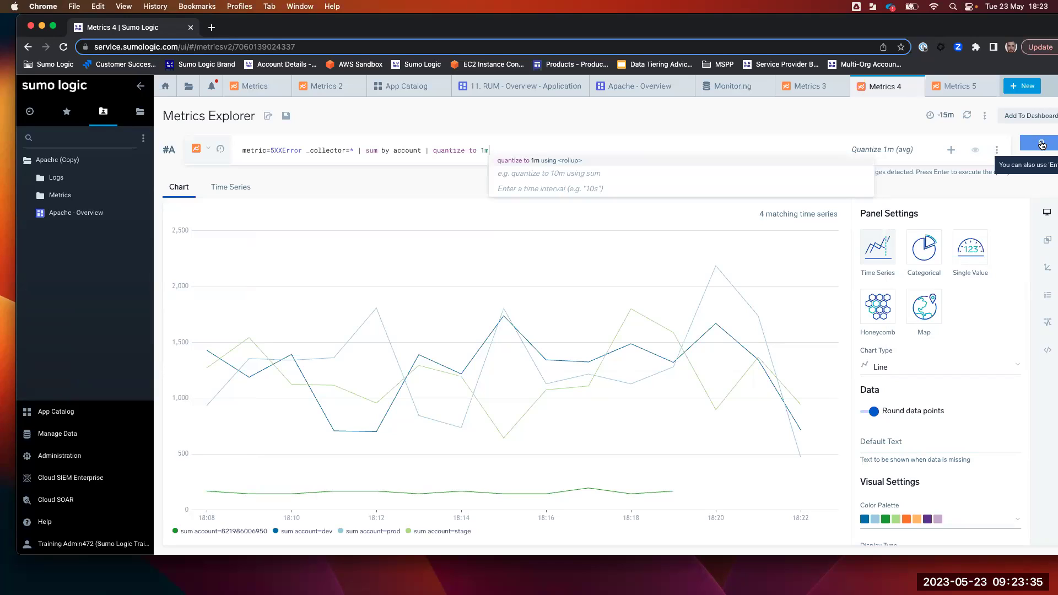
{"action": "left_click", "coordinate": [1042, 144]}
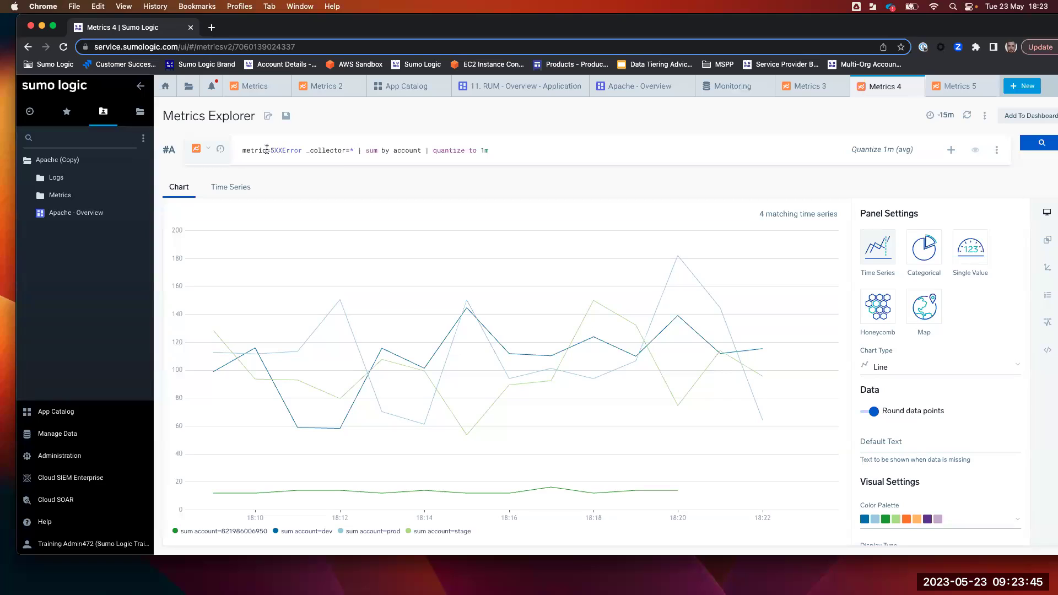
Review the query's metric selection, sum by account and quantize clauses, and start creating a monitor from it.
{"action": "left_click_drag", "start_coordinate": [243, 150], "coordinate": [490, 150]}
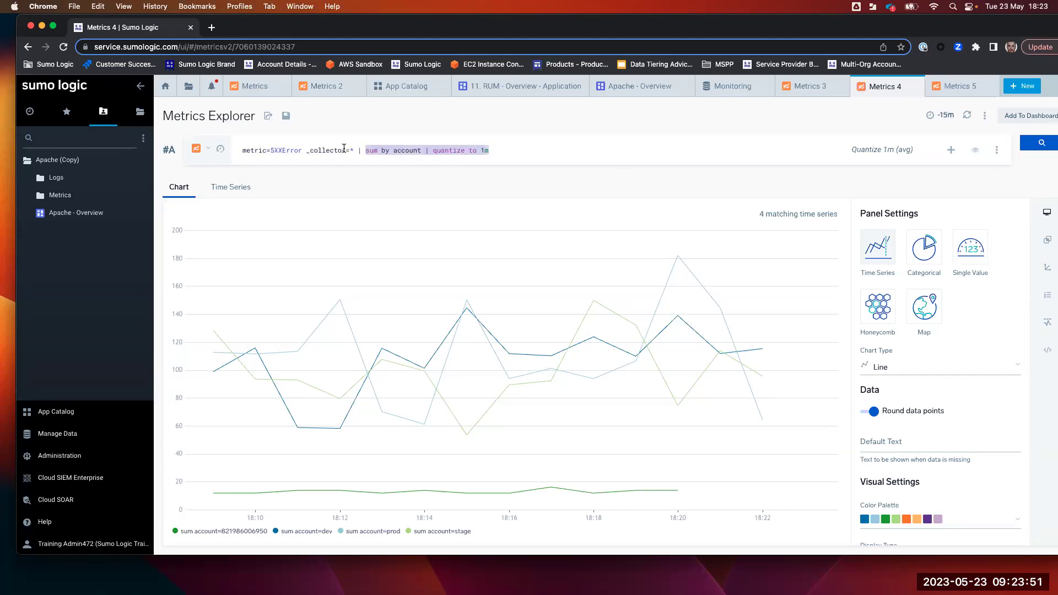
{"action": "left_click_drag", "start_coordinate": [354, 150], "coordinate": [243, 151]}
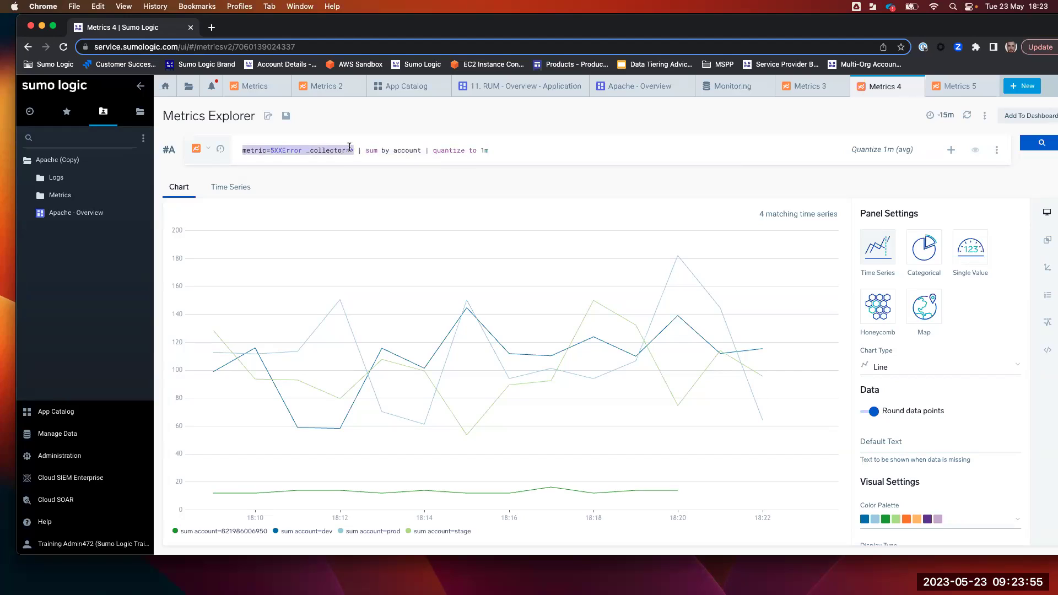
{"action": "left_click_drag", "start_coordinate": [389, 150], "coordinate": [491, 150]}
{"action": "left_click", "coordinate": [507, 150]}
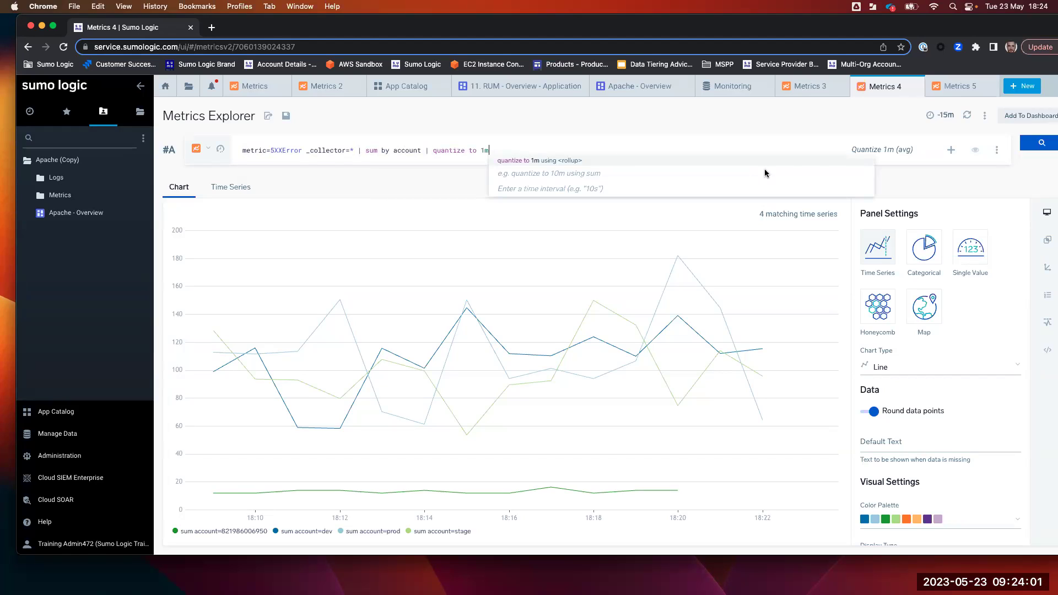
{"action": "left_click", "coordinate": [989, 175]}
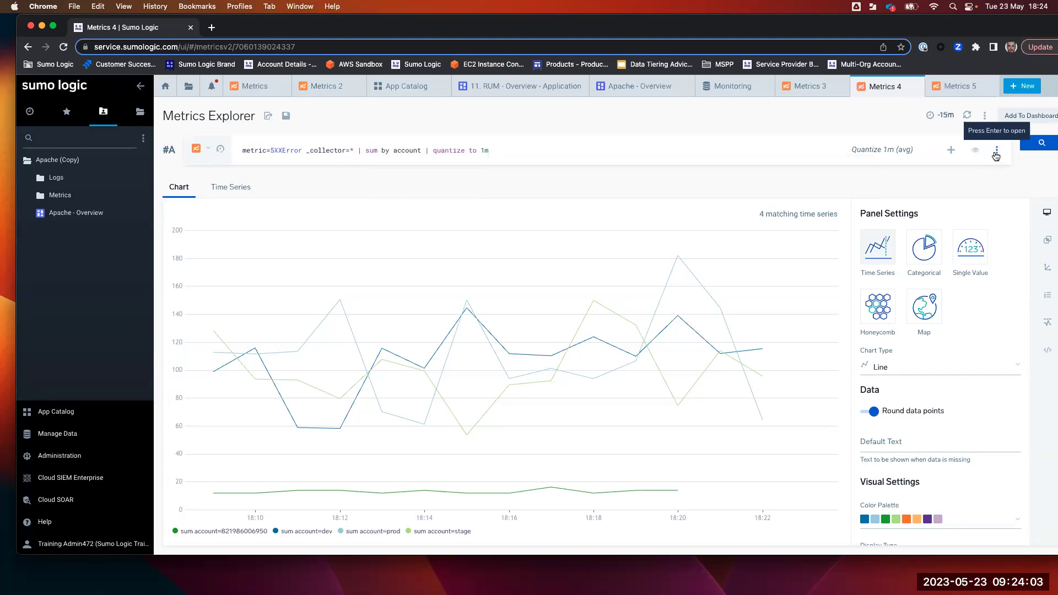
{"action": "left_click", "coordinate": [999, 155]}
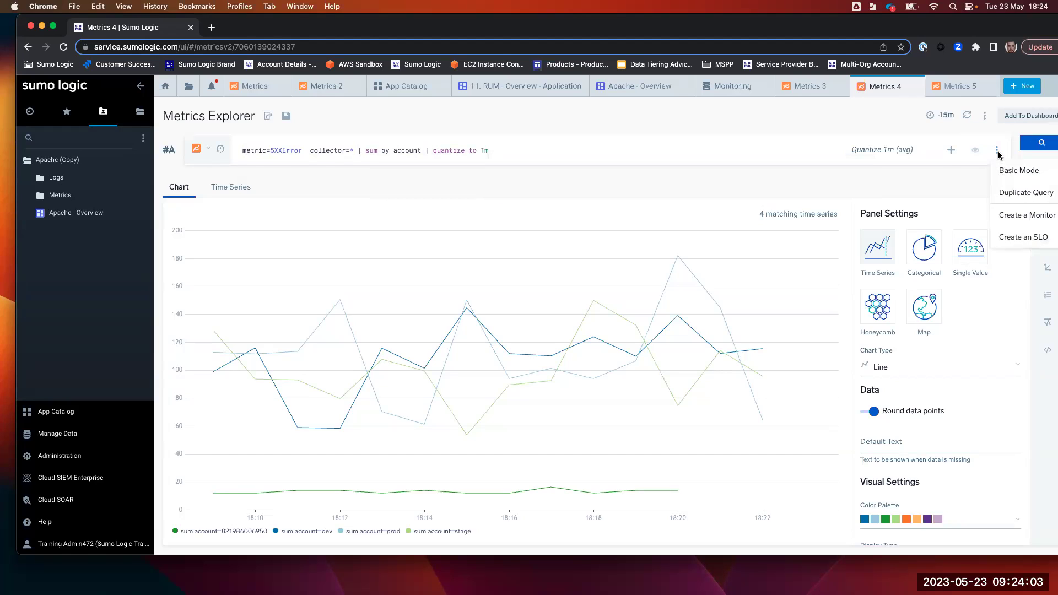
{"action": "left_click", "coordinate": [1012, 217]}
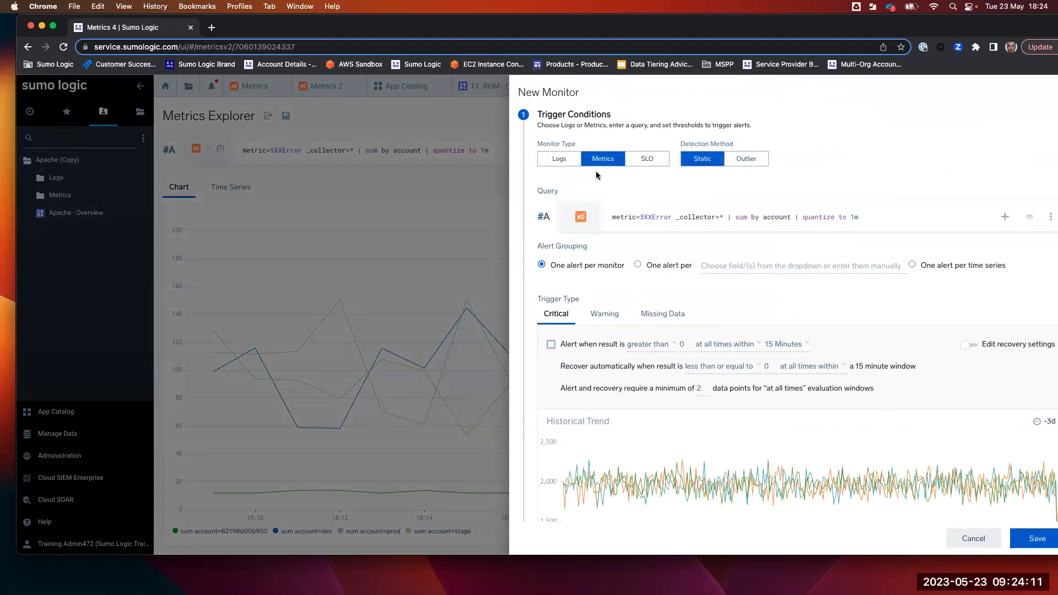
Enable the critical alert for results greater than 2000 at any time within the evaluation window.
{"action": "scroll", "coordinate": [626, 263], "scroll_direction": "down", "scroll_amount": 3}
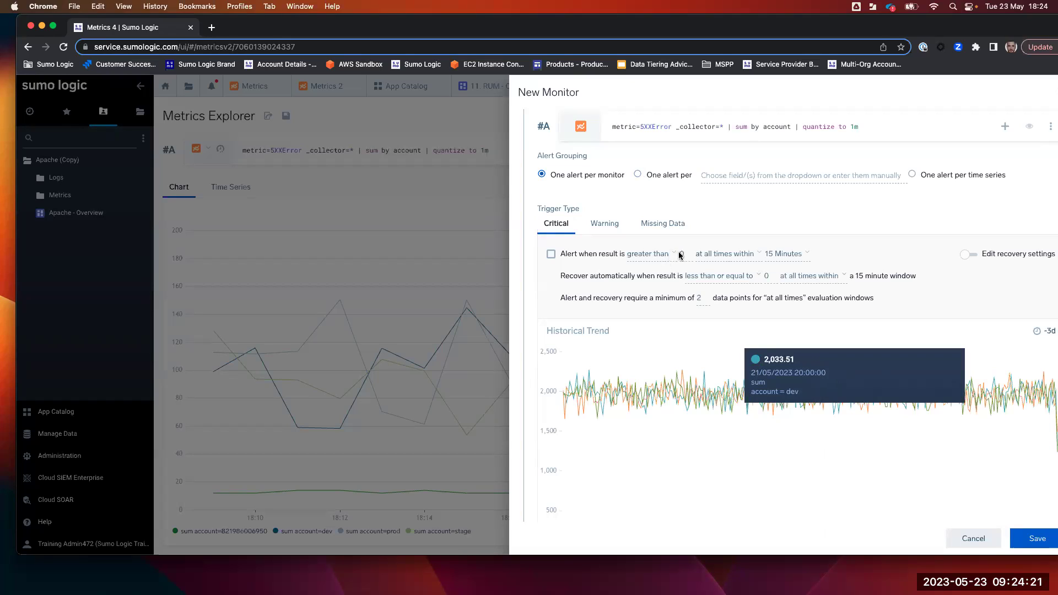
{"action": "left_click", "coordinate": [550, 256]}
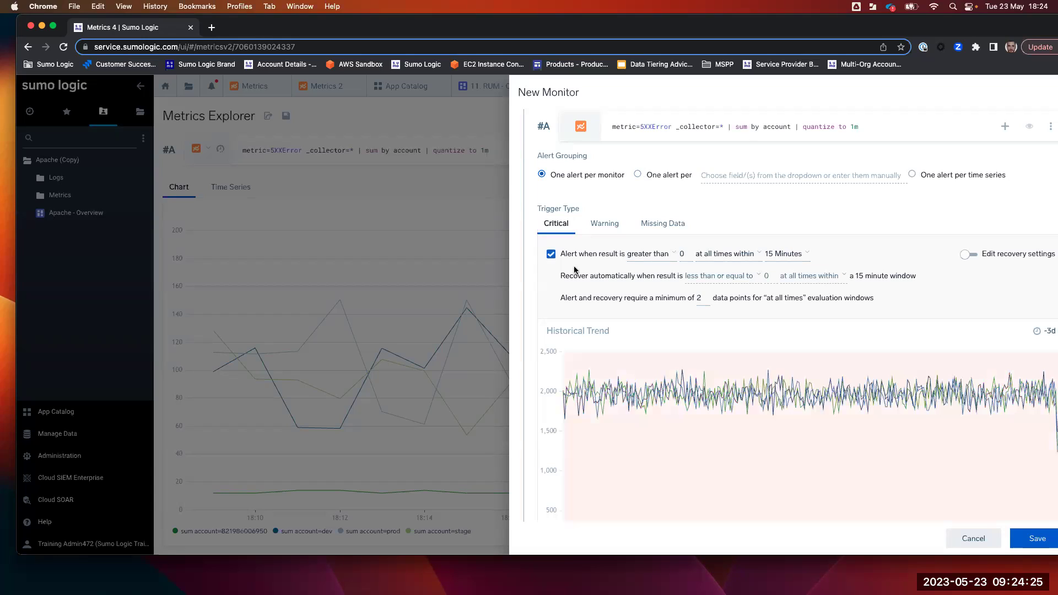
{"action": "left_click", "coordinate": [683, 254]}
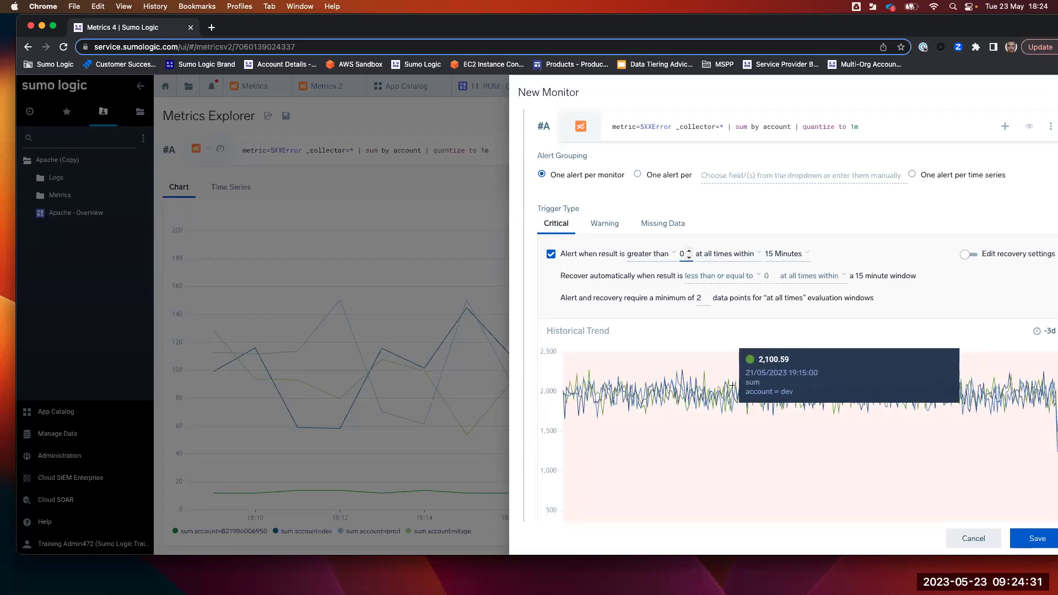
{"action": "scroll", "coordinate": [749, 298], "scroll_direction": "up", "scroll_amount": 1}
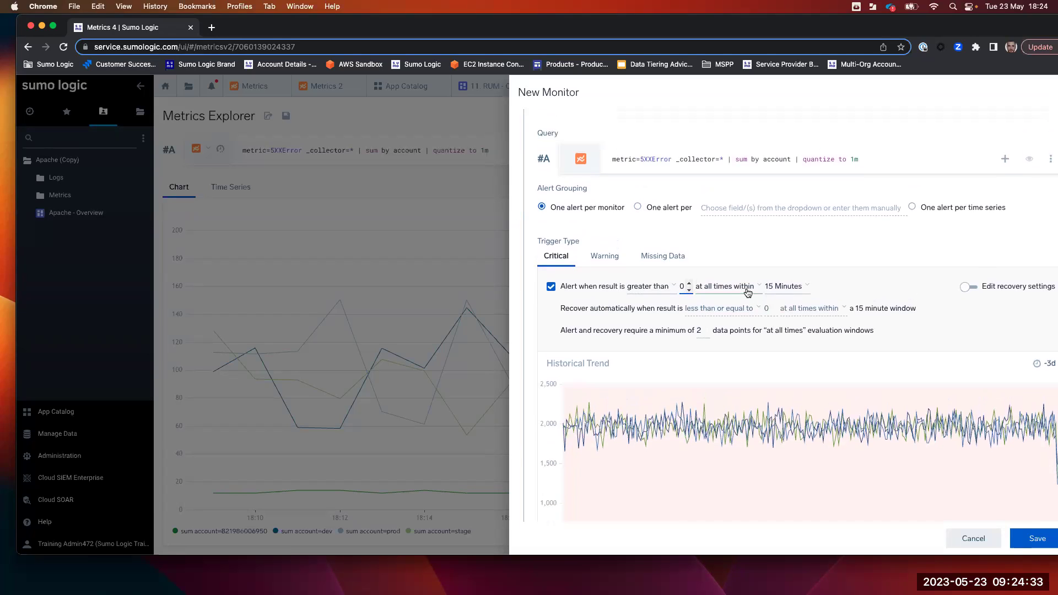
{"action": "left_click", "coordinate": [747, 287]}
{"action": "left_click", "coordinate": [733, 312]}
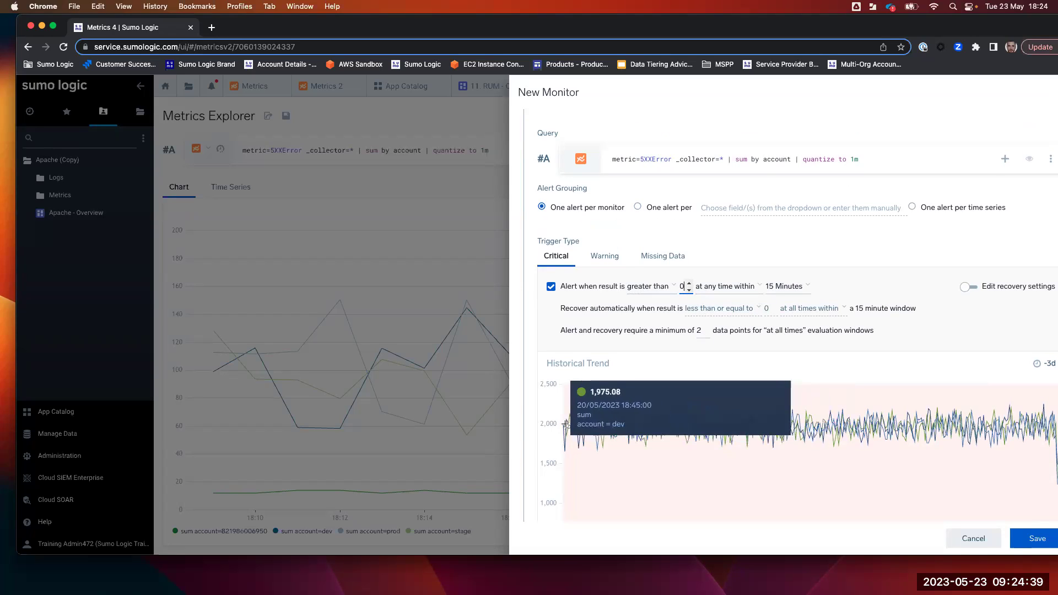
{"action": "type", "text": "2000"}
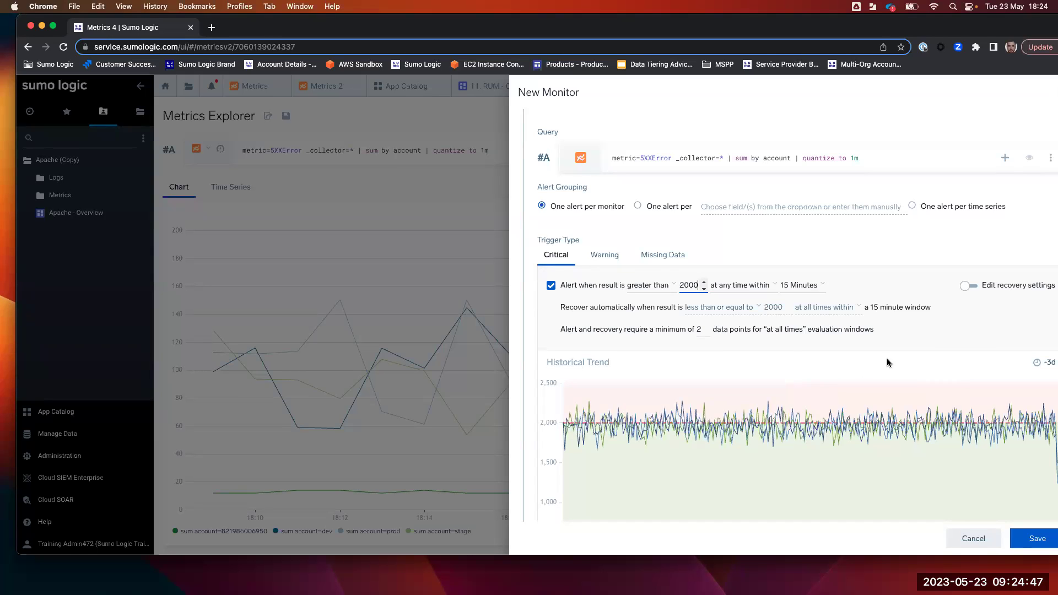
Set the critical alert threshold to 2200 and the minimum number of data points to 1.
{"action": "scroll", "coordinate": [888, 363], "scroll_direction": "down", "scroll_amount": 1}
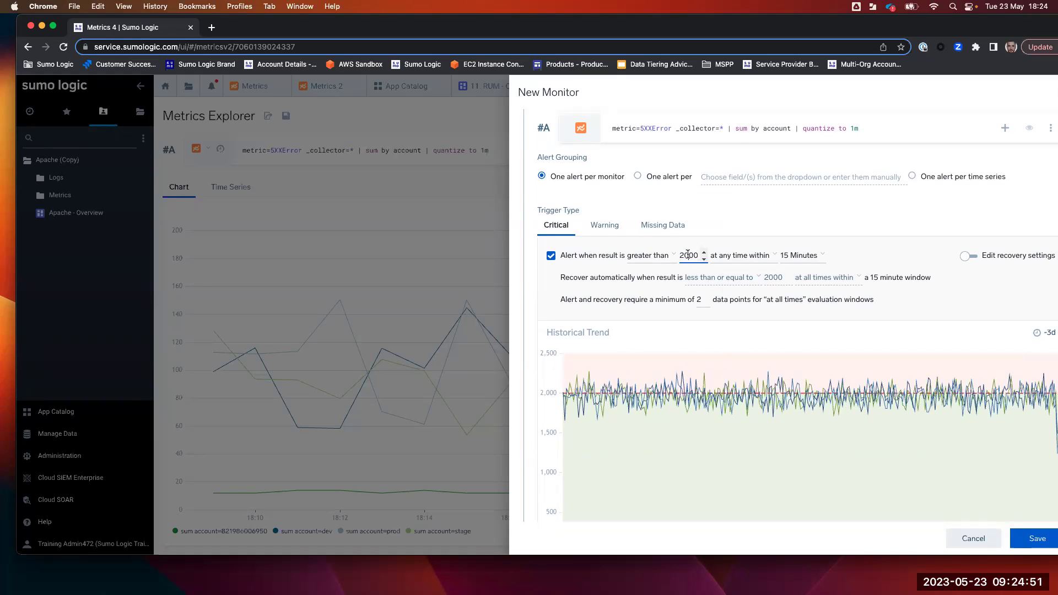
{"action": "type", "text": "3"}
{"action": "key", "text": "BackSpace"}
{"action": "type", "text": "2"}
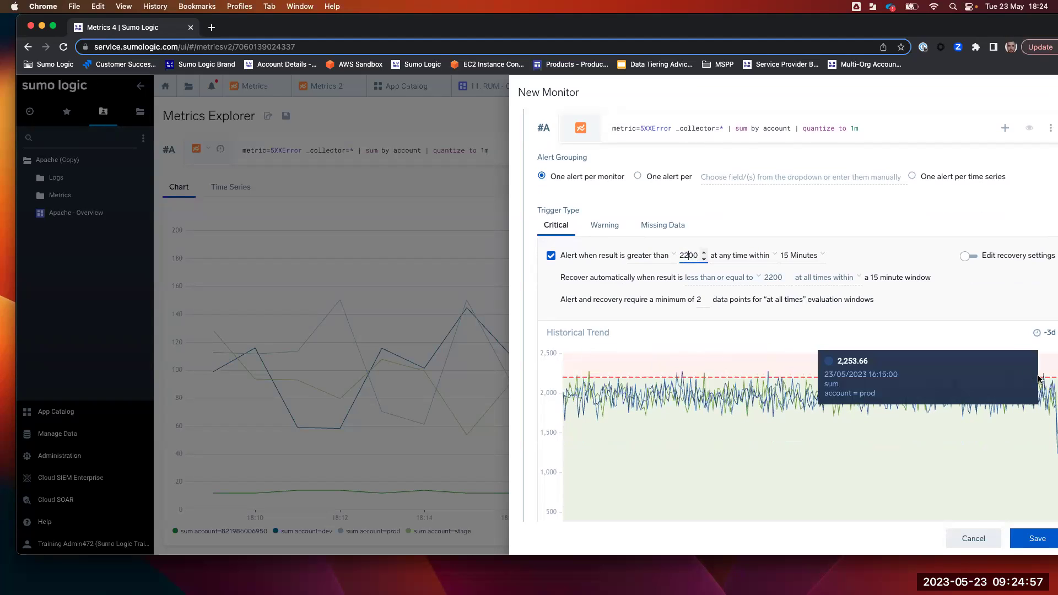
{"action": "left_click", "coordinate": [707, 304]}
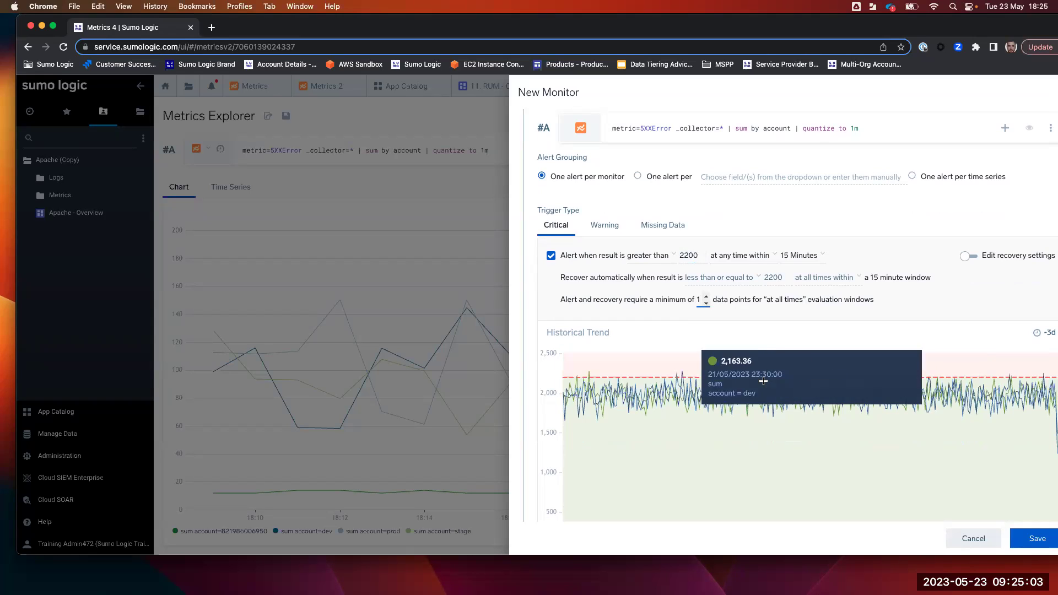
Name the monitor BrownBagTest in the monitor details and save it.
{"action": "scroll", "coordinate": [882, 385], "scroll_direction": "down", "scroll_amount": 1}
{"action": "scroll", "coordinate": [905, 400], "scroll_direction": "down", "scroll_amount": 5}
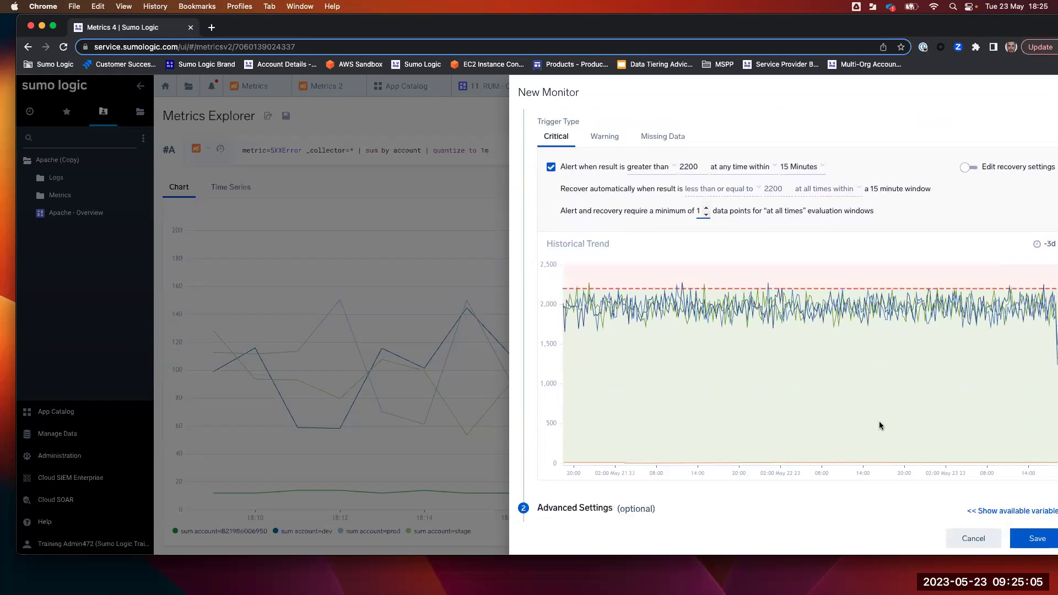
{"action": "scroll", "coordinate": [779, 443], "scroll_direction": "down", "scroll_amount": 4}
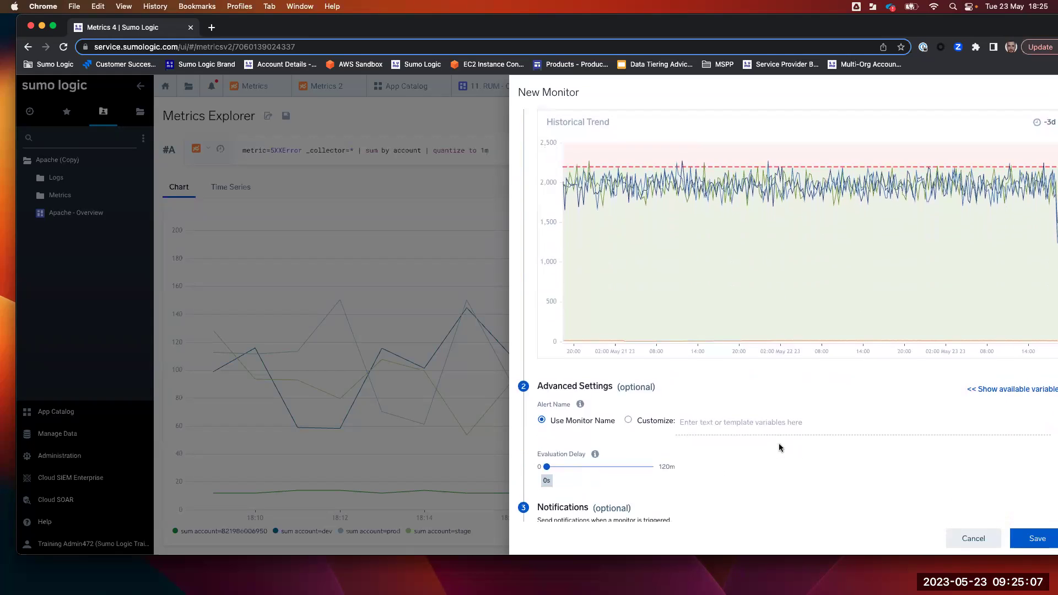
{"action": "scroll", "coordinate": [663, 450], "scroll_direction": "down", "scroll_amount": 7}
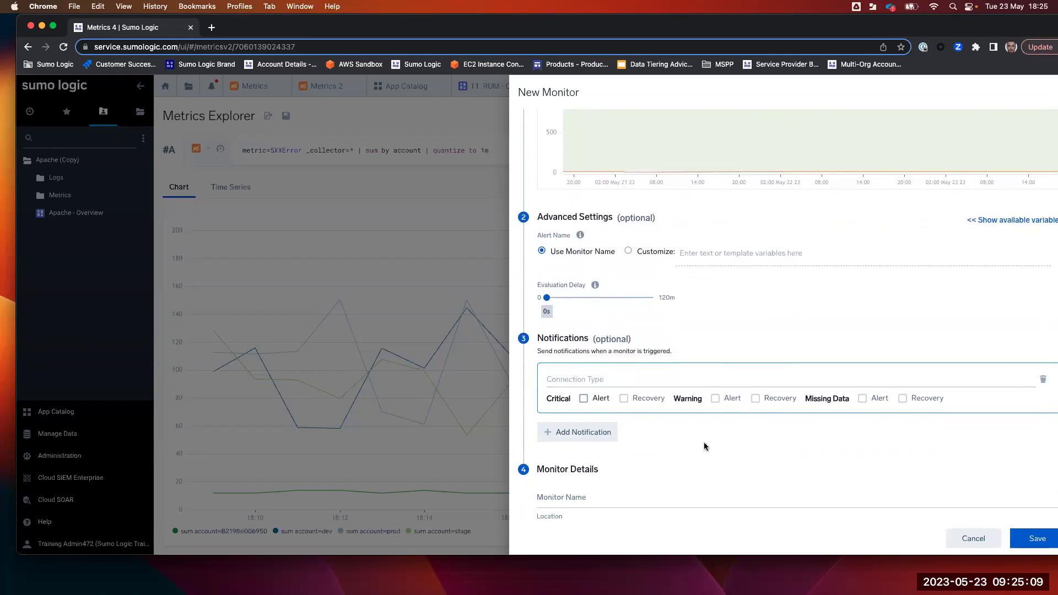
{"action": "left_click", "coordinate": [591, 389]}
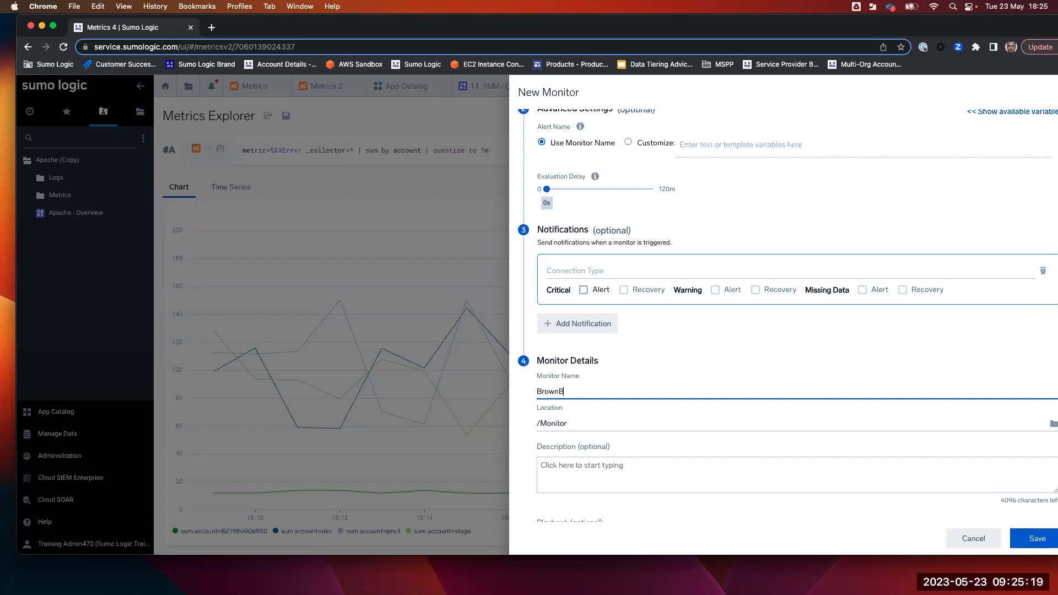
{"action": "type", "text": "Ts"}
{"action": "type", "text": "st"}
{"action": "left_click", "coordinate": [1031, 538]}
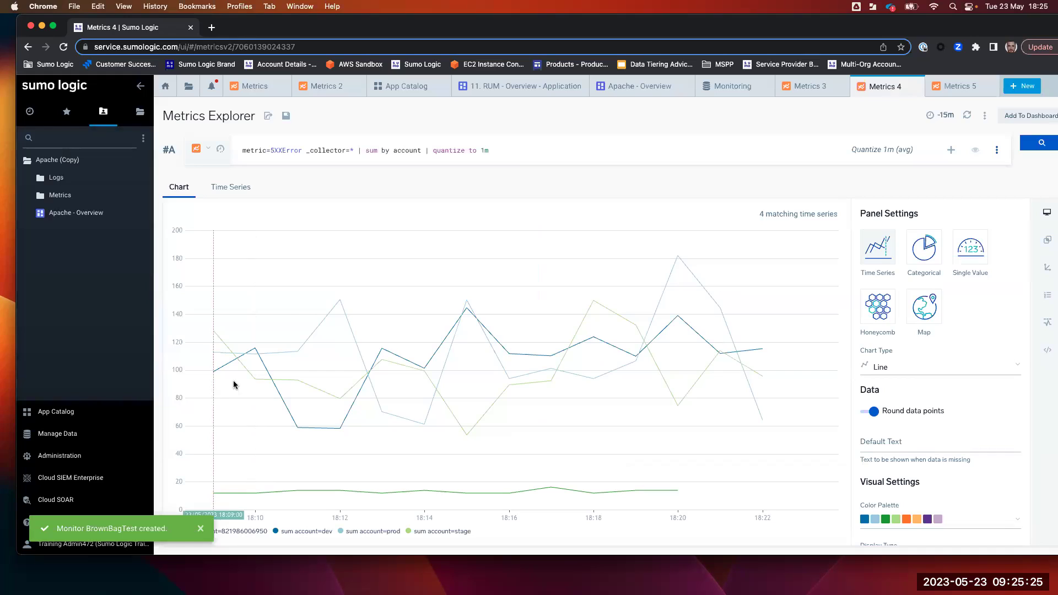
Go to the list of monitors, search for BrownBag and view the details of the BrownBagTest monitor.
{"action": "left_click", "coordinate": [89, 436]}
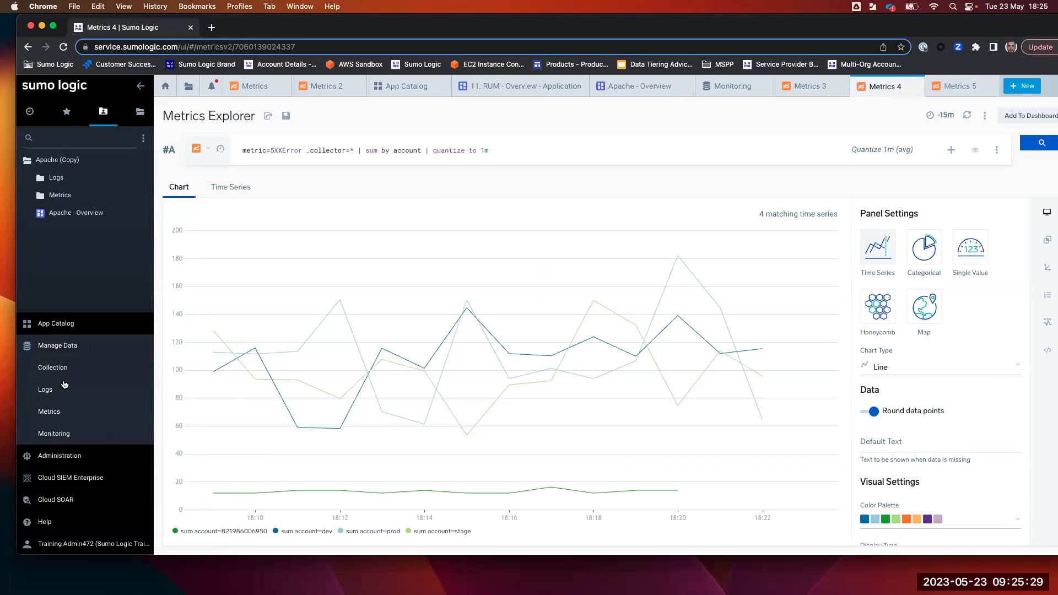
{"action": "left_click", "coordinate": [59, 443]}
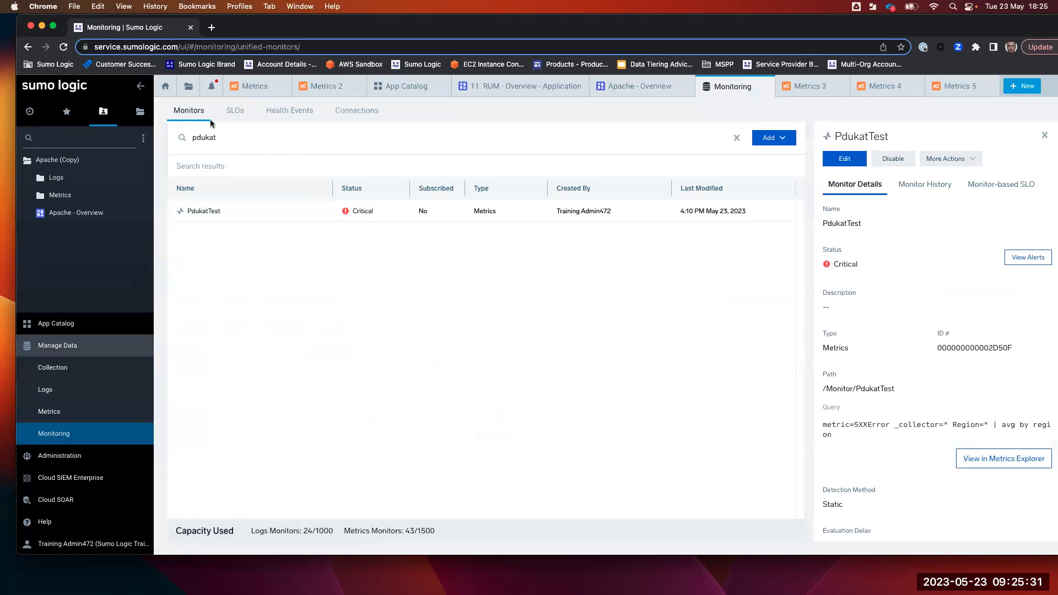
{"action": "left_click_drag", "start_coordinate": [258, 140], "coordinate": [155, 143]}
{"action": "key", "text": "BackSpace"}
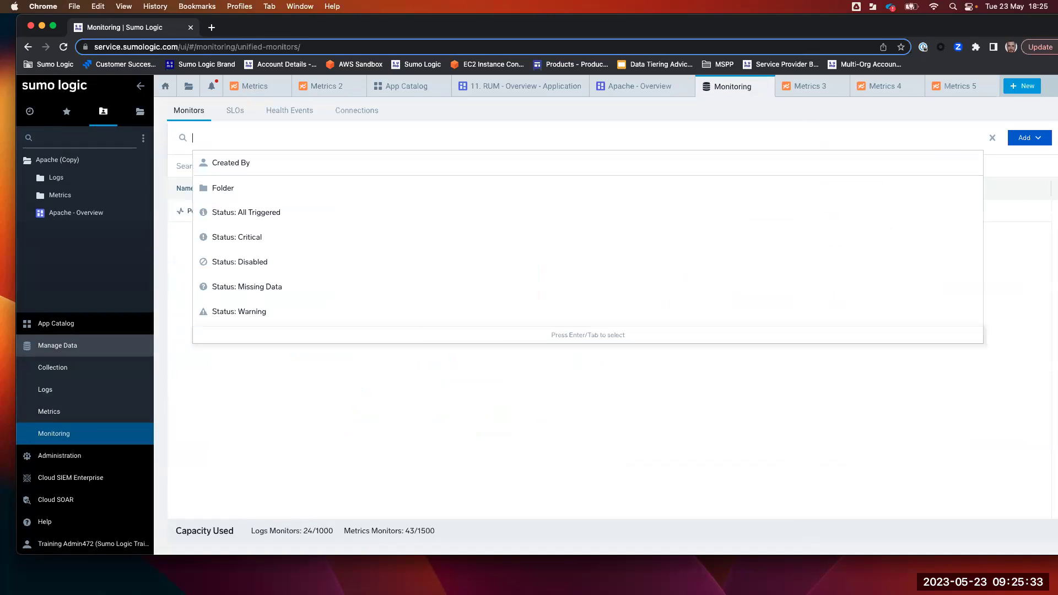
{"action": "type", "text": "BrownBag"}
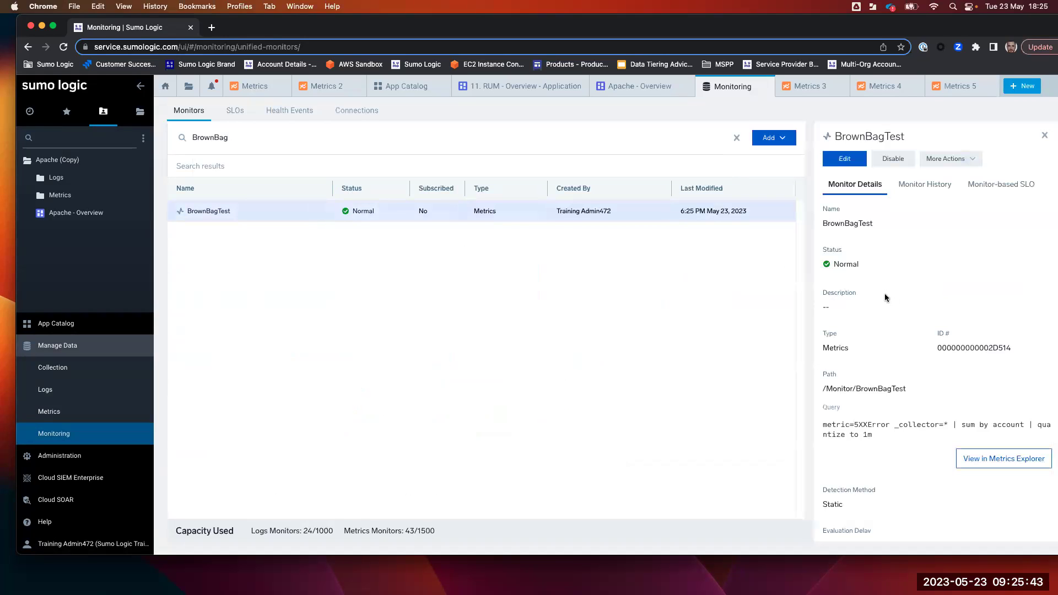
Open the BrownBagTest monitor's query in Metrics Explorer and set its time range to the last 7 days.
{"action": "scroll", "coordinate": [882, 300], "scroll_direction": "down", "scroll_amount": 2}
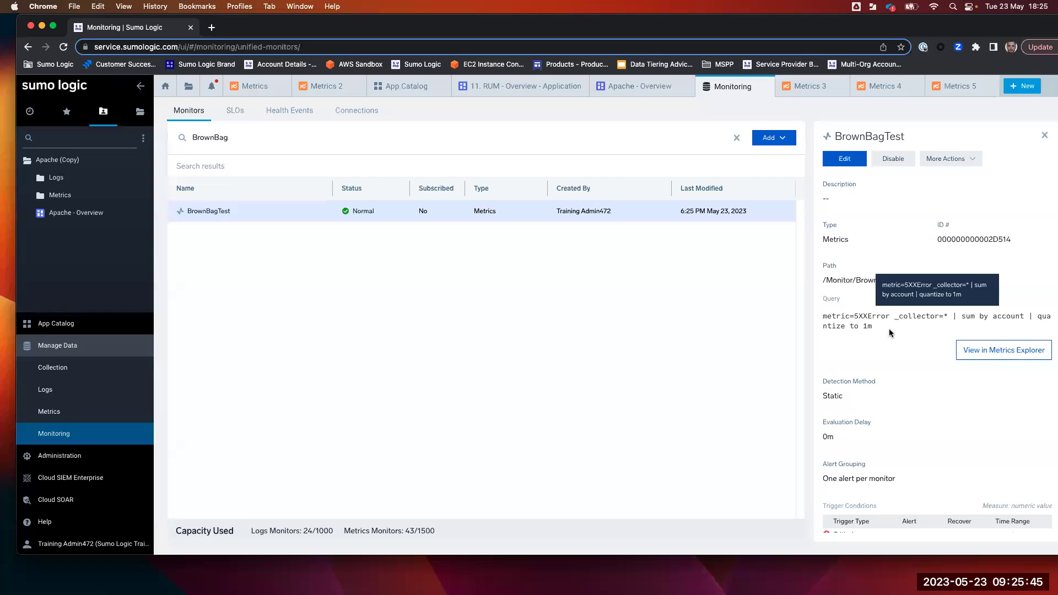
{"action": "left_click_drag", "start_coordinate": [885, 330], "coordinate": [824, 318]}
{"action": "left_click", "coordinate": [894, 329]}
{"action": "left_click", "coordinate": [1022, 352]}
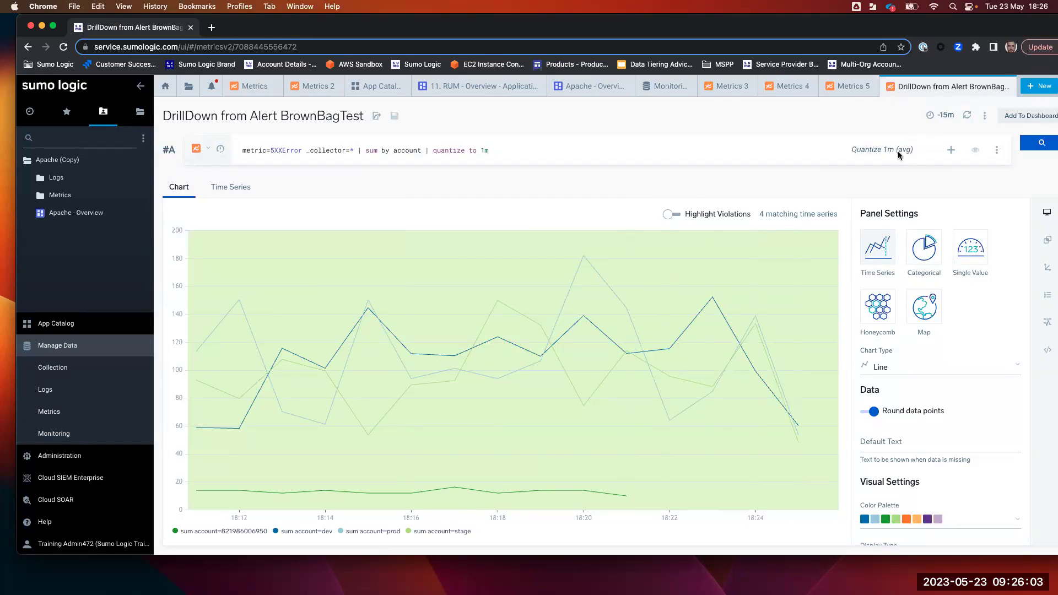
{"action": "left_click", "coordinate": [958, 118]}
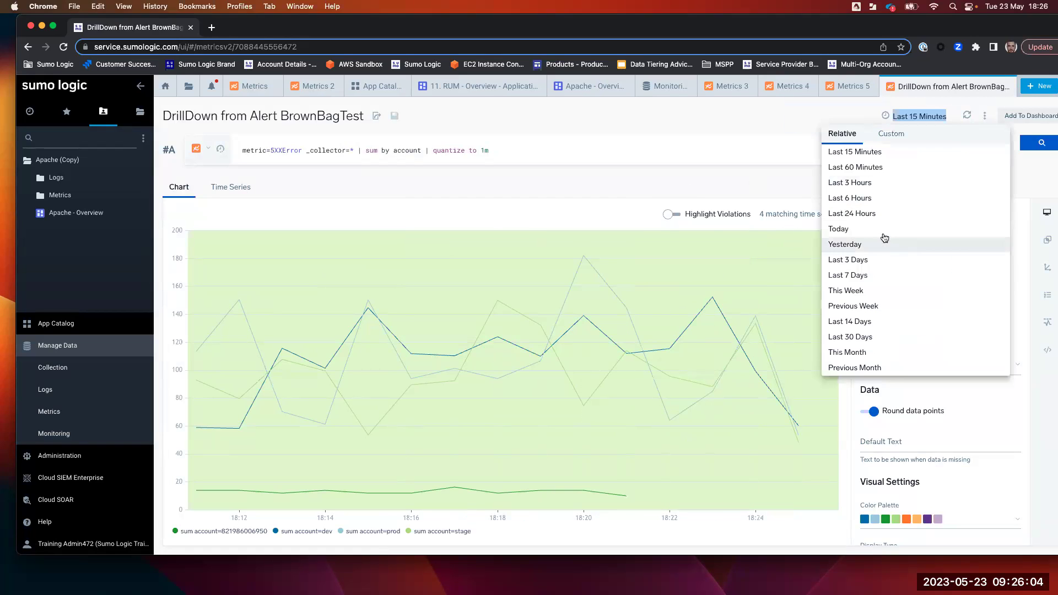
{"action": "left_click", "coordinate": [868, 274]}
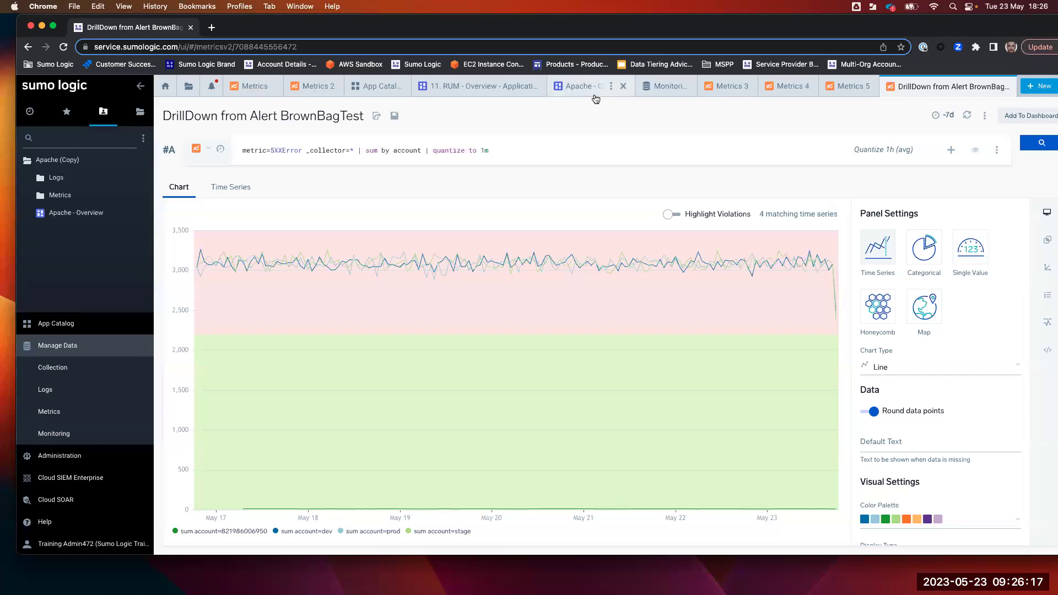
Open the Apache - Overview dashboard from the Apache (Copy) folder.
{"action": "mouse_move", "coordinate": [79, 219]}
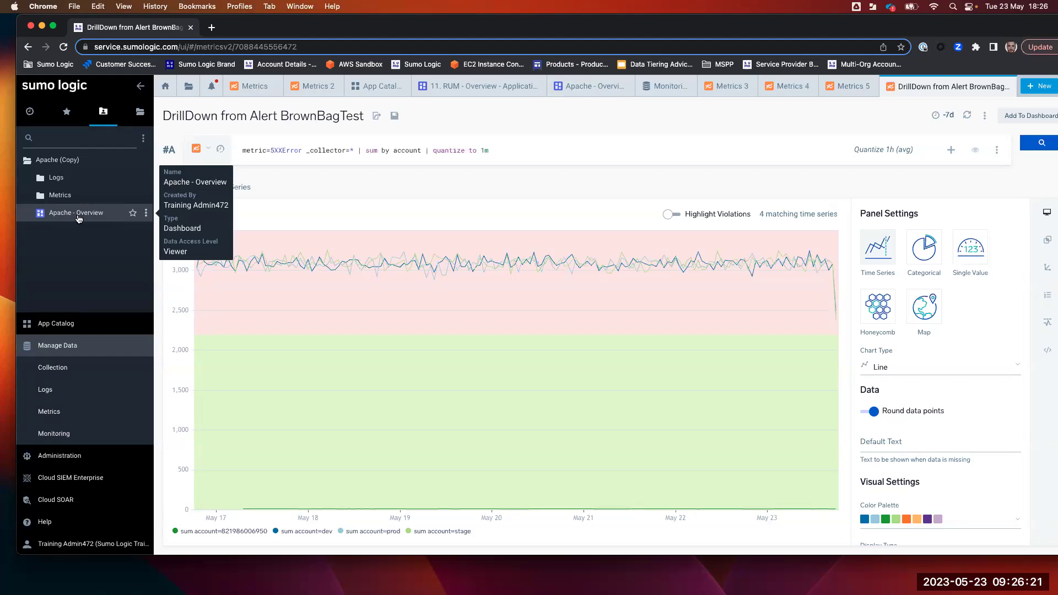
{"action": "left_click", "coordinate": [77, 214]}
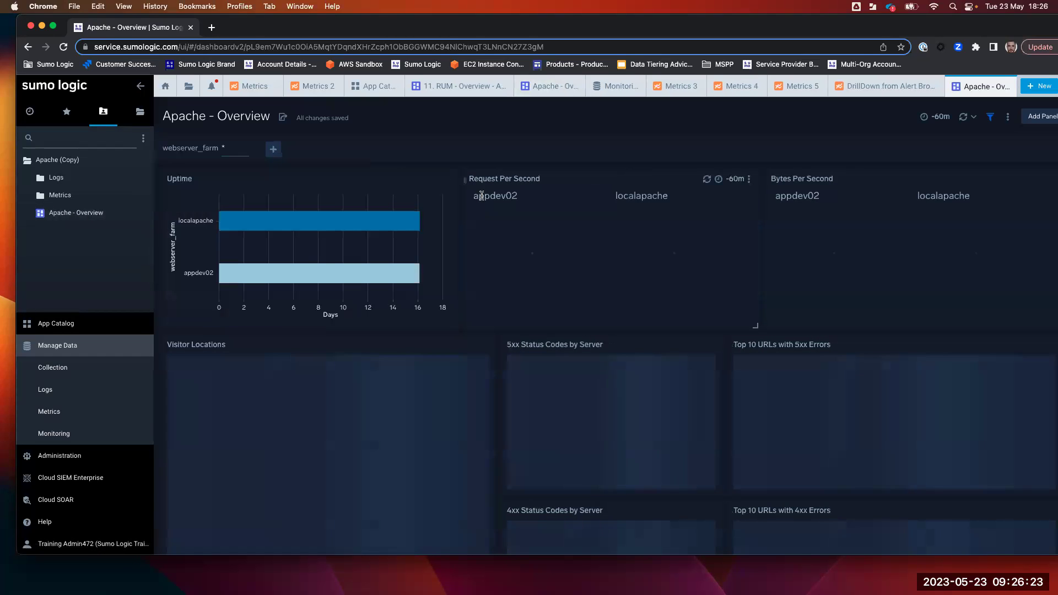
{"action": "mouse_move", "coordinate": [48, 165]}
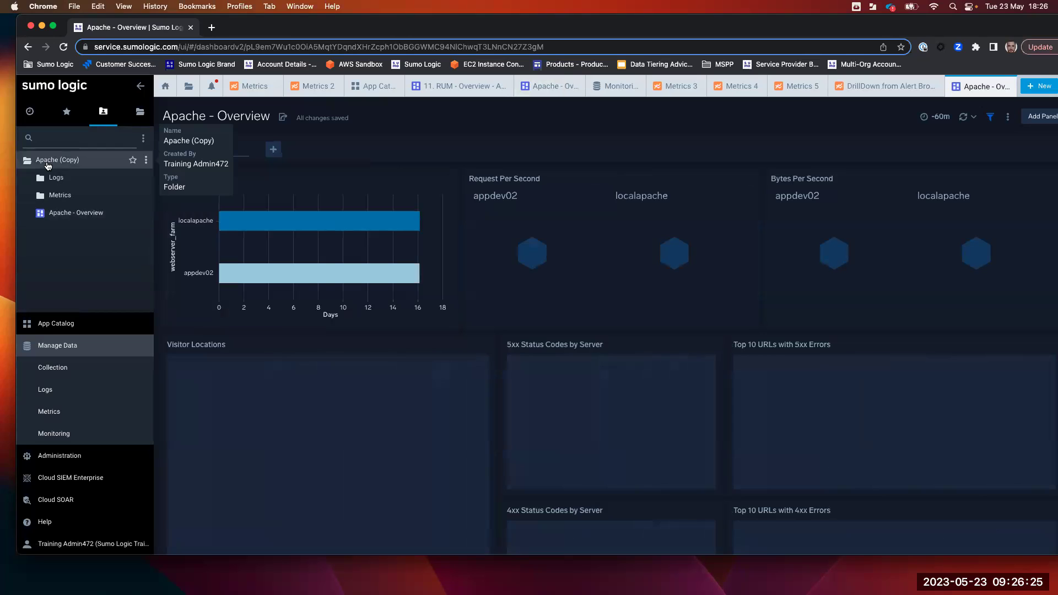
Go to the App Catalog and browse the available apps across all categories.
{"action": "left_click", "coordinate": [72, 327]}
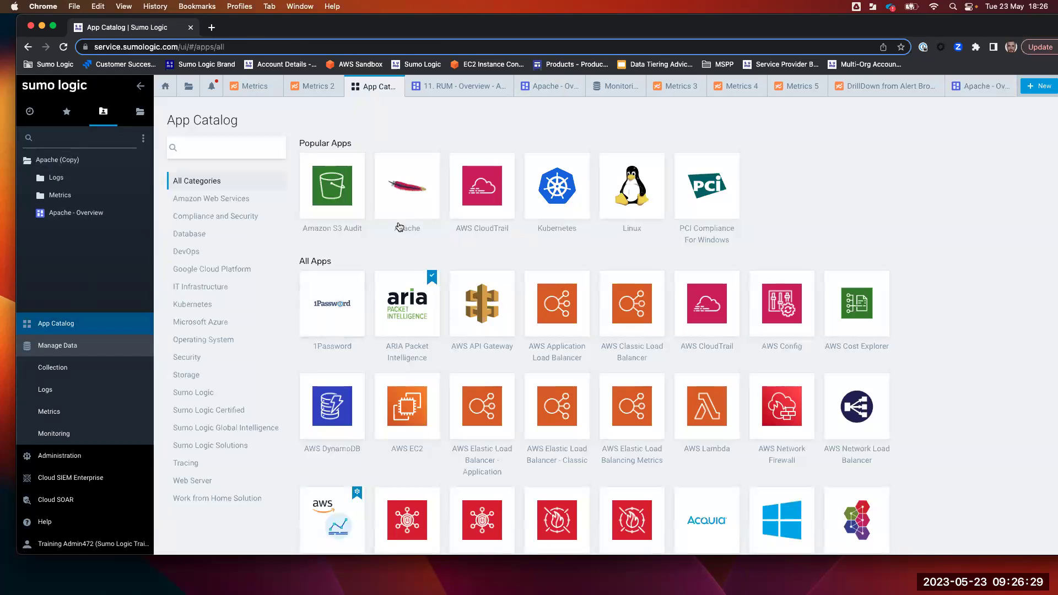
{"action": "scroll", "coordinate": [452, 433], "scroll_direction": "down", "scroll_amount": 3}
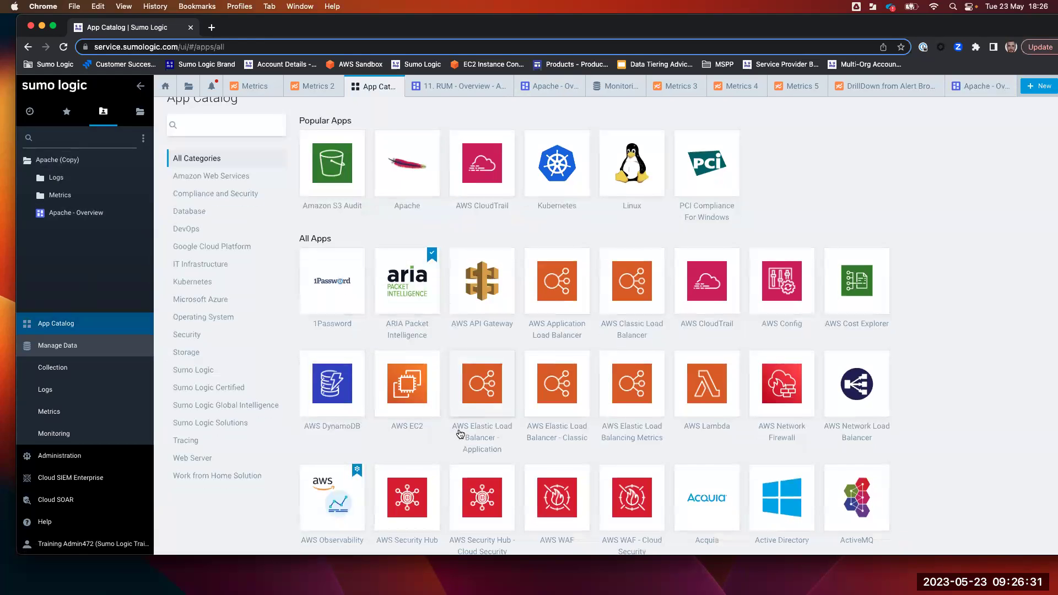
{"action": "scroll", "coordinate": [624, 469], "scroll_direction": "down", "scroll_amount": 4}
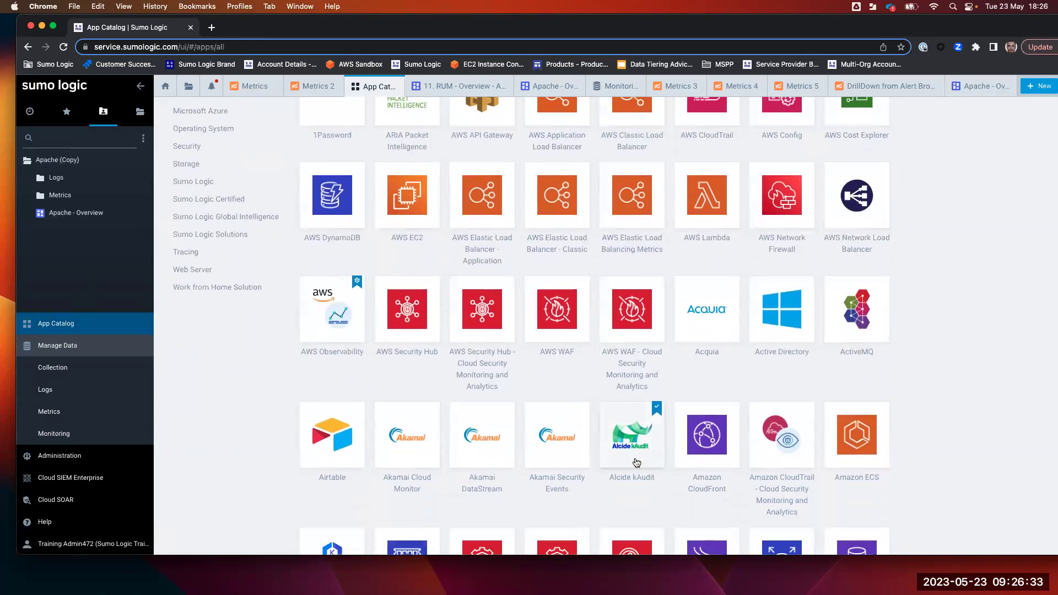
{"action": "scroll", "coordinate": [606, 465], "scroll_direction": "down", "scroll_amount": 2}
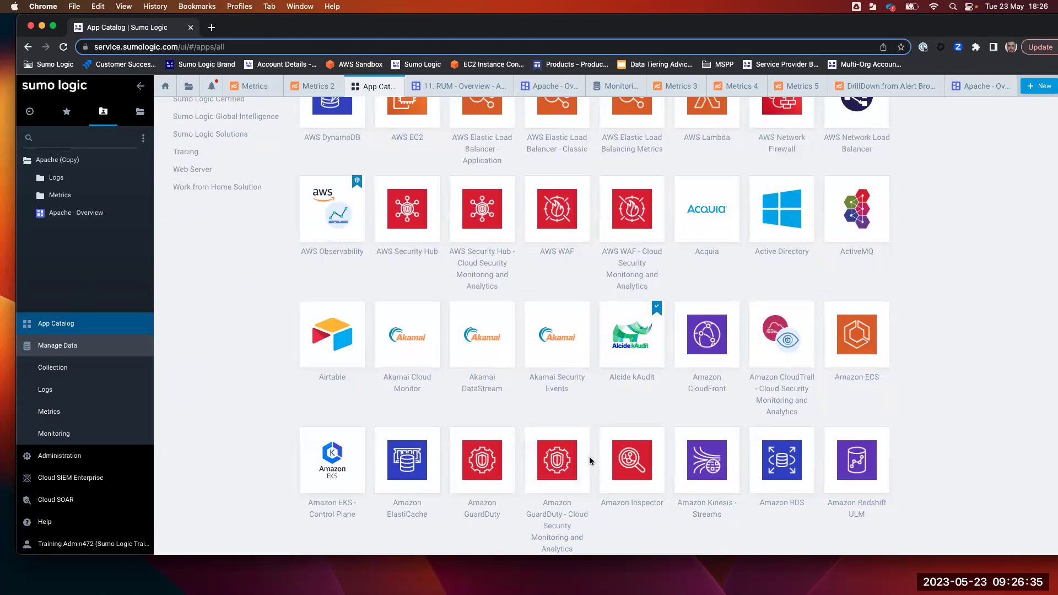
{"action": "scroll", "coordinate": [591, 457], "scroll_direction": "up", "scroll_amount": 3}
{"action": "scroll", "coordinate": [591, 456], "scroll_direction": "up", "scroll_amount": 5}
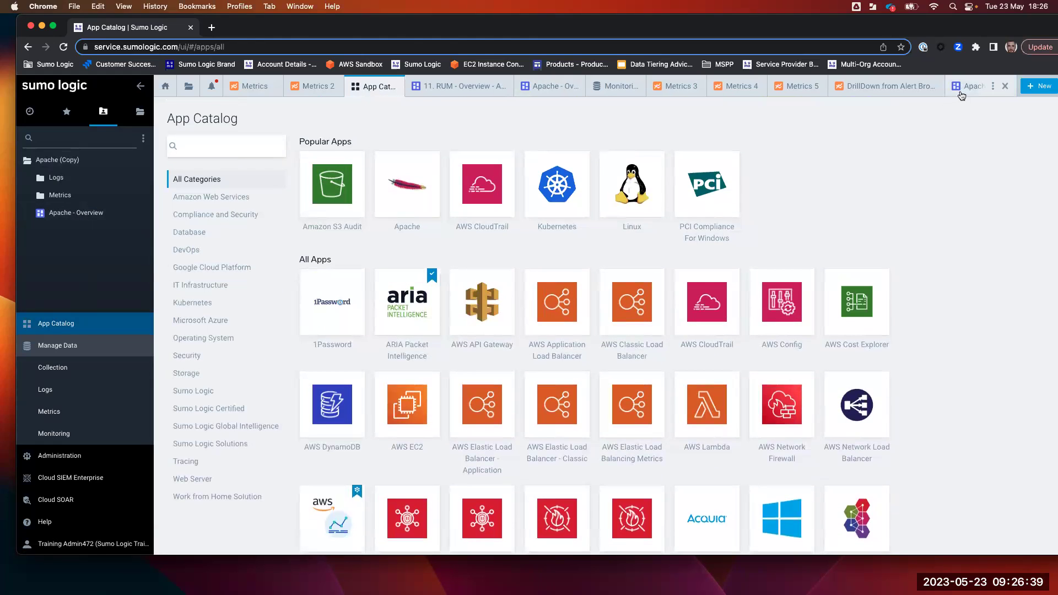
Return to the Apache - Overview dashboard and examine its visitor location, status code and top error URL panels.
{"action": "left_click", "coordinate": [962, 95]}
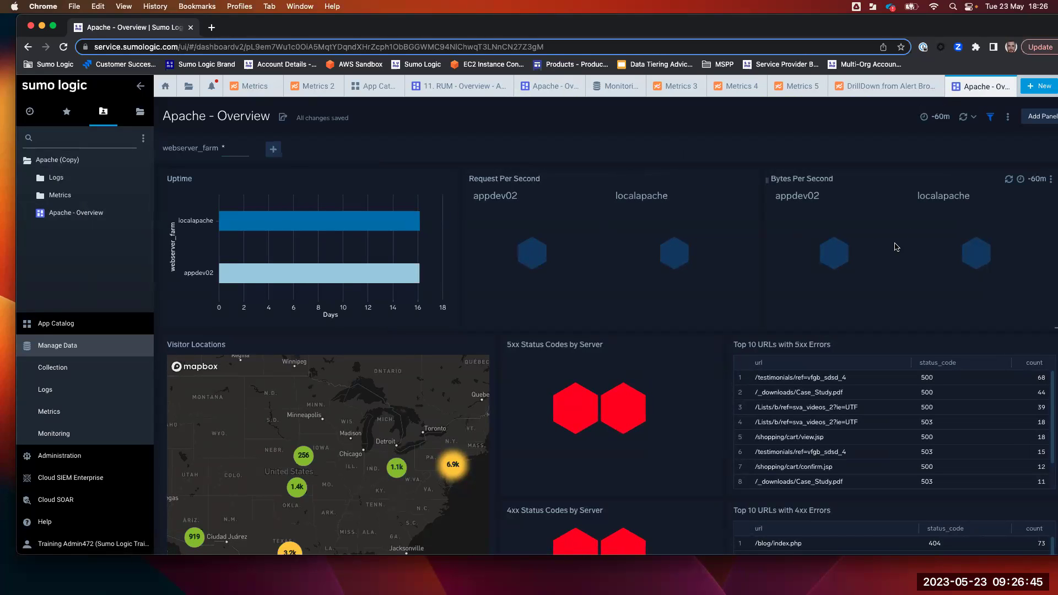
{"action": "scroll", "coordinate": [895, 247], "scroll_direction": "down", "scroll_amount": 2}
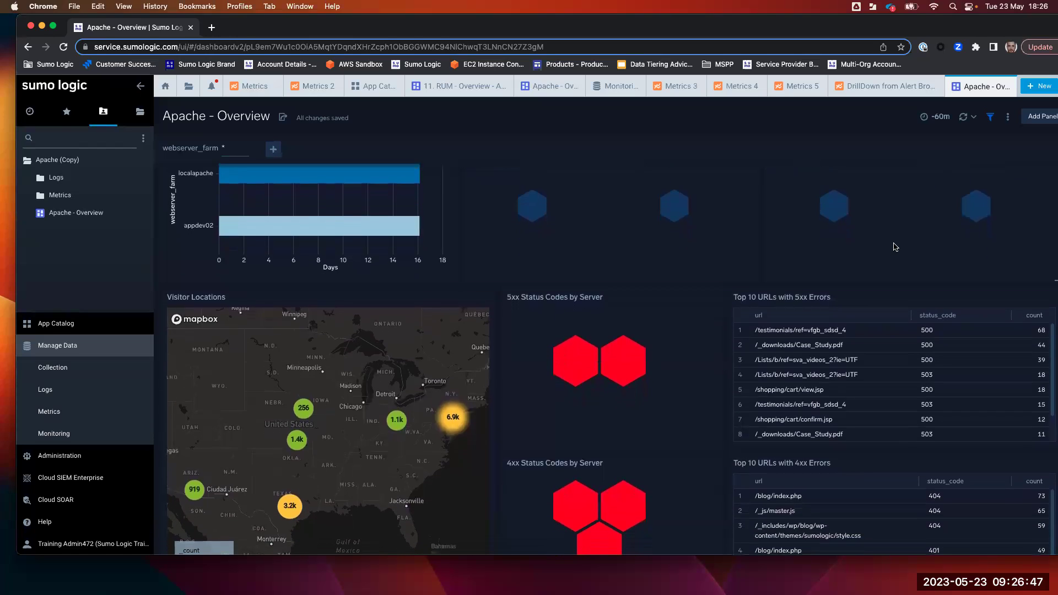
{"action": "scroll", "coordinate": [895, 247], "scroll_direction": "down", "scroll_amount": 1}
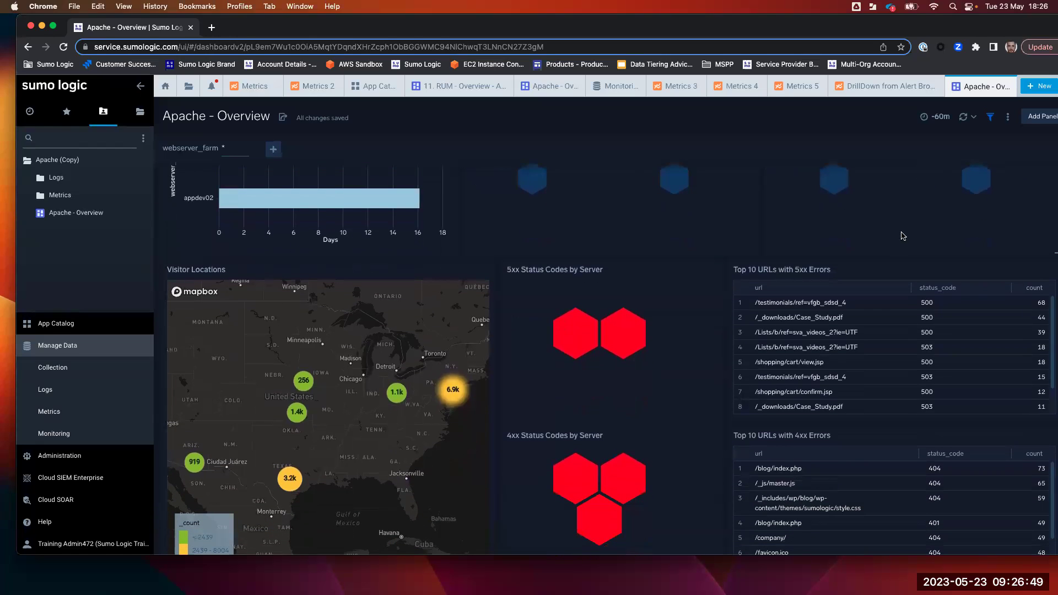
{"action": "scroll", "coordinate": [903, 236], "scroll_direction": "down", "scroll_amount": 1}
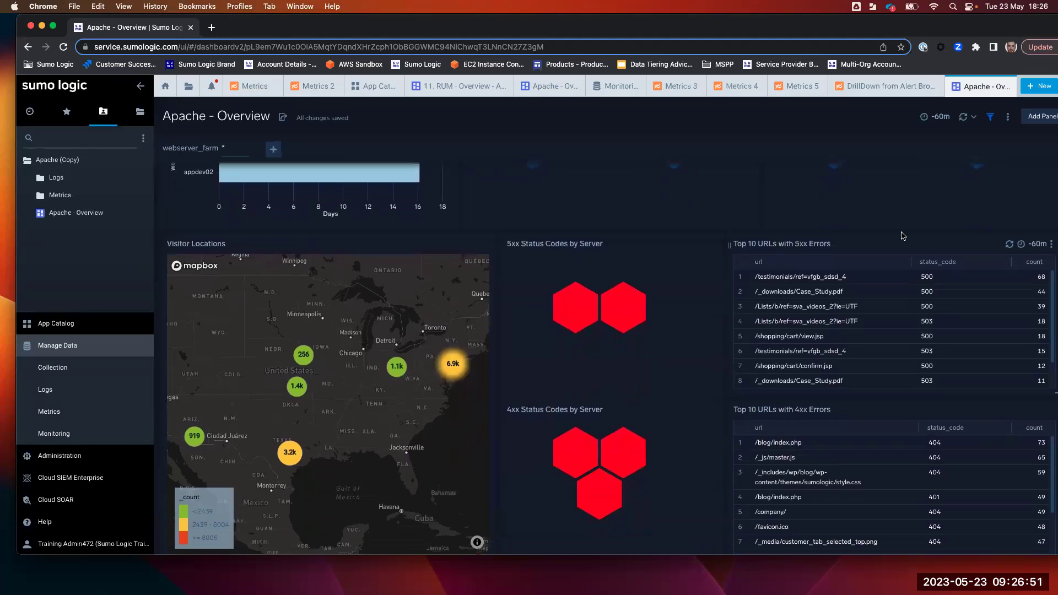
{"action": "scroll", "coordinate": [782, 228], "scroll_direction": "up", "scroll_amount": 1}
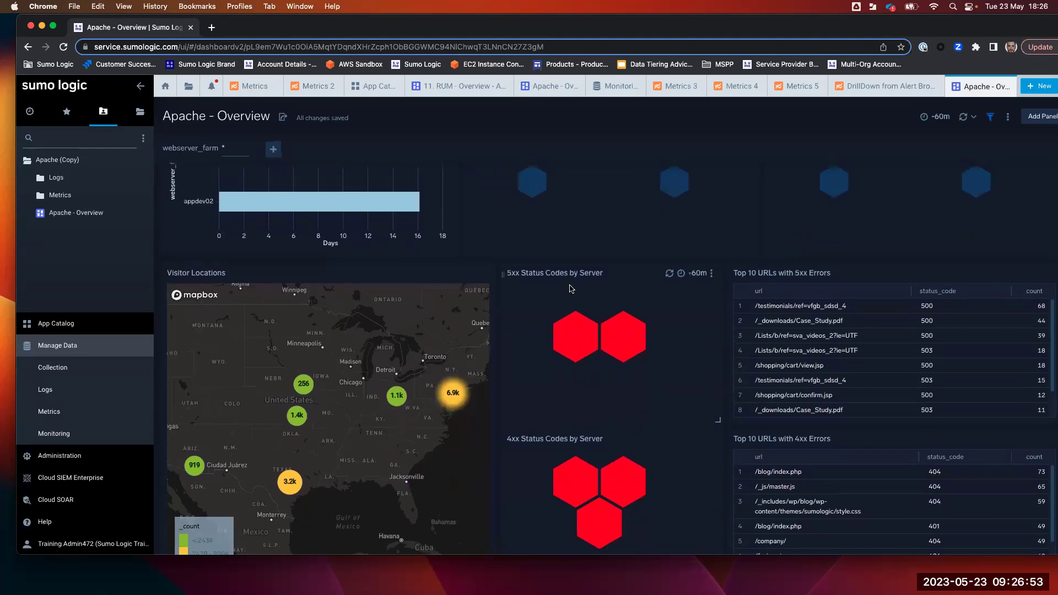
{"action": "scroll", "coordinate": [571, 290], "scroll_direction": "up", "scroll_amount": 1}
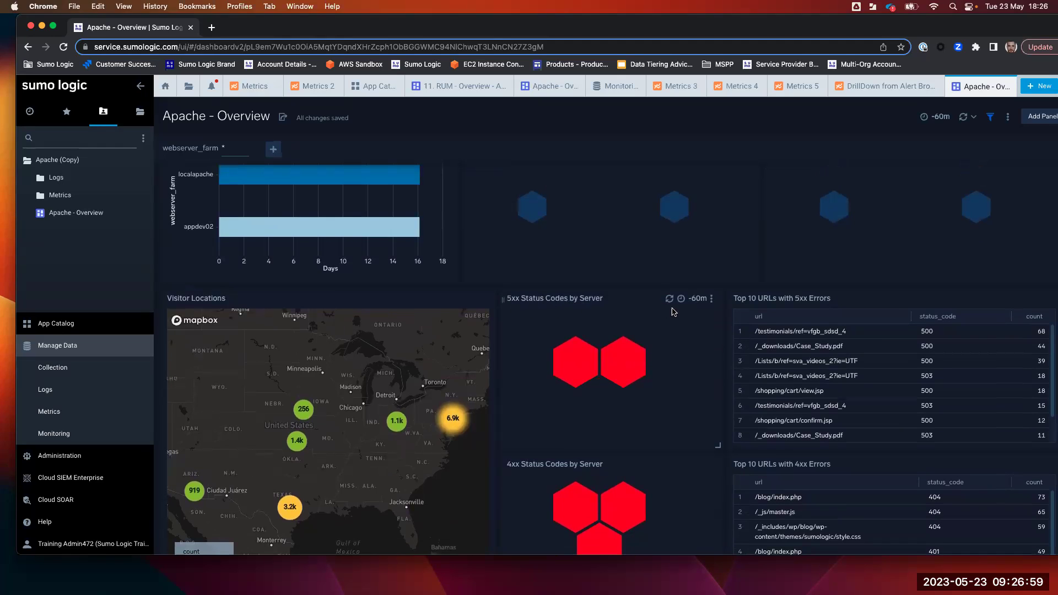
Open the 5xx Status Codes by Server panel in Log Search and skip the welcome tour.
{"action": "mouse_move", "coordinate": [630, 362]}
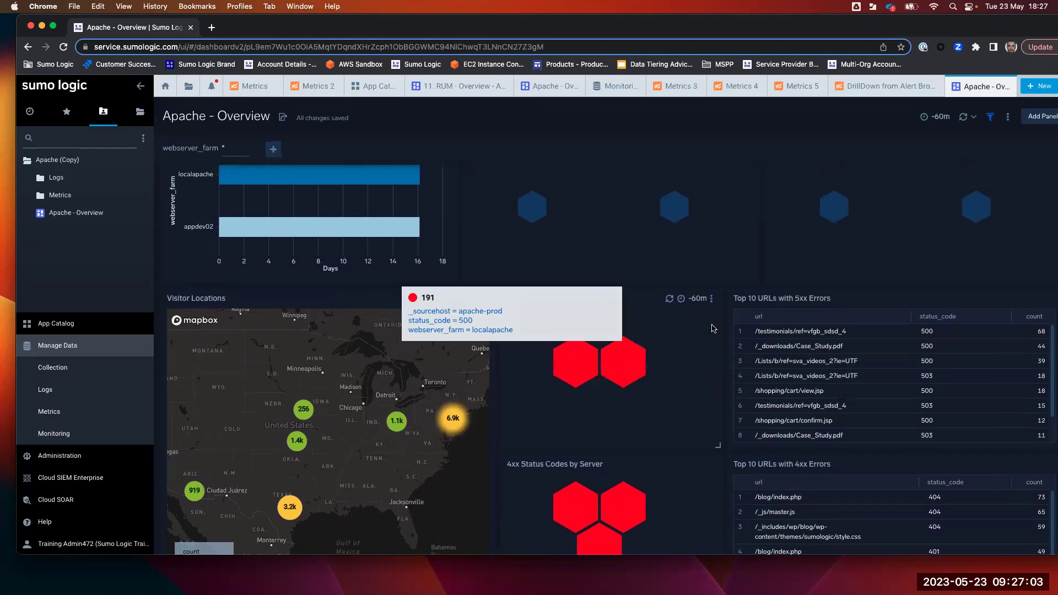
{"action": "left_click", "coordinate": [712, 299]}
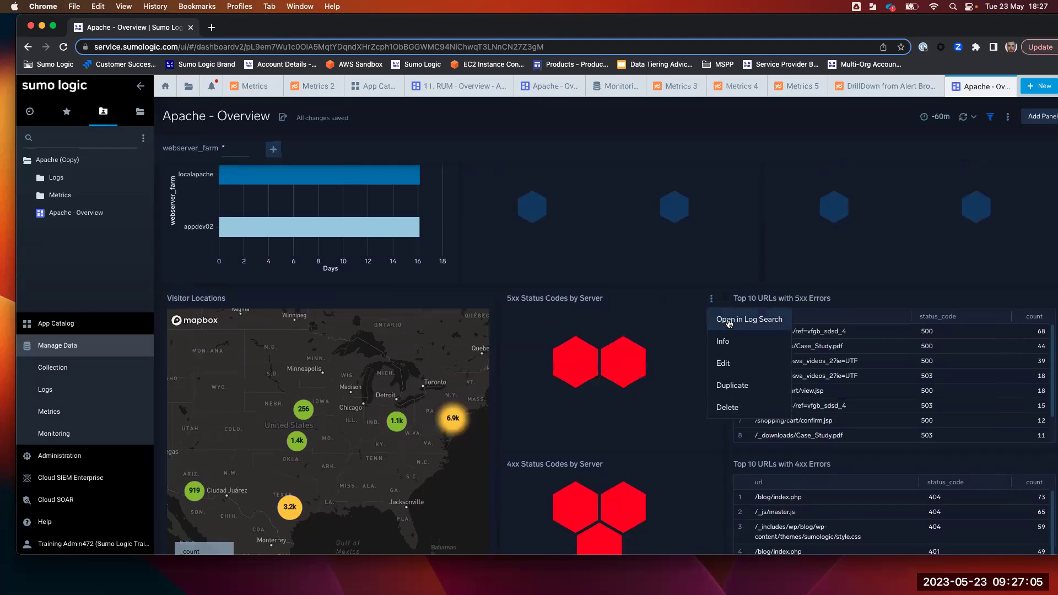
{"action": "left_click", "coordinate": [734, 316]}
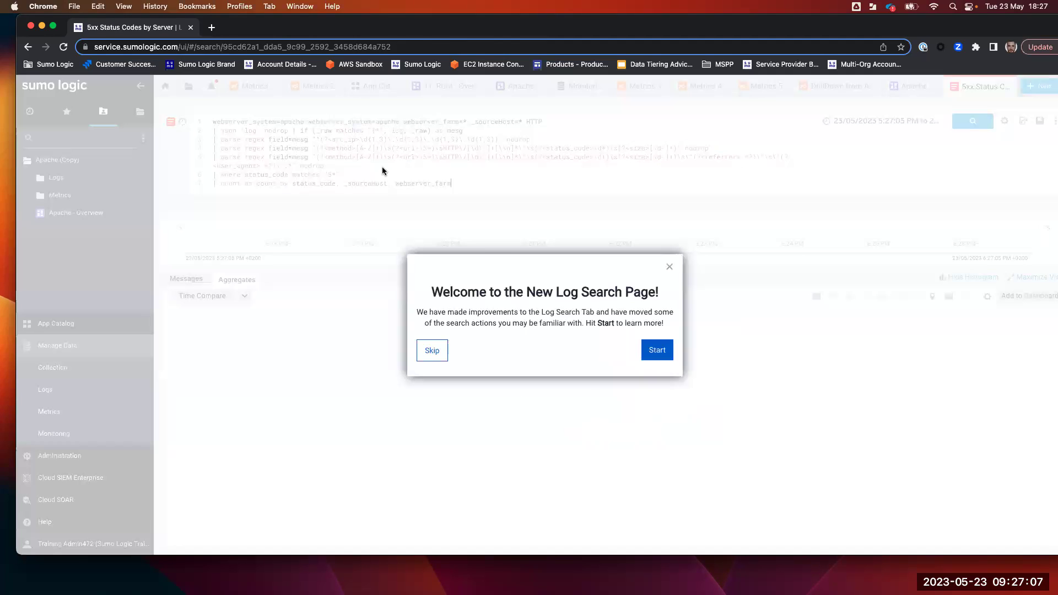
{"action": "left_click", "coordinate": [428, 352]}
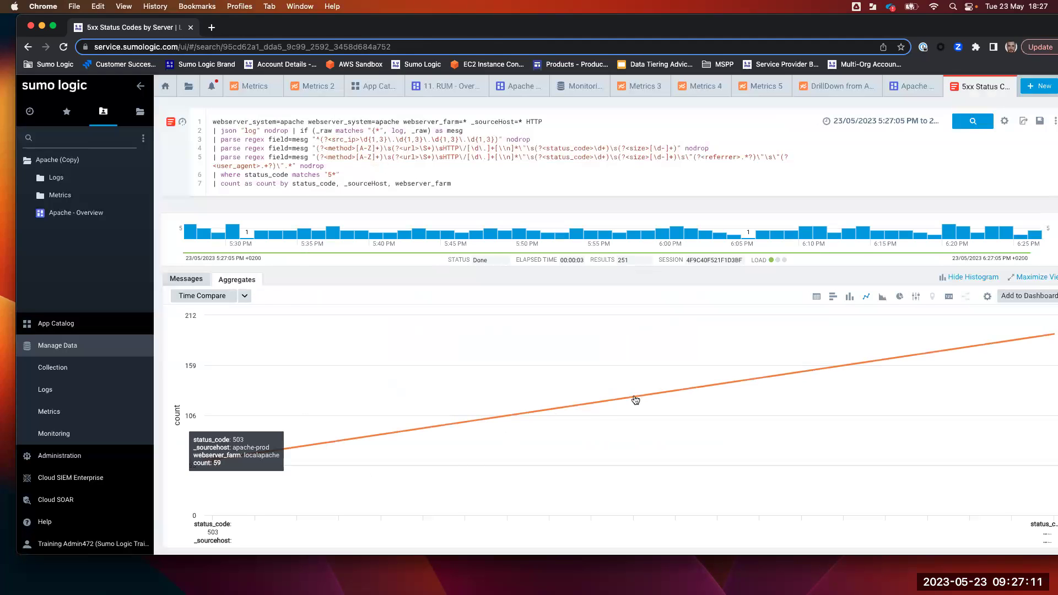
Return to the Apache - Overview dashboard and open the Request Per Second panel in Metrics to examine its query.
{"action": "left_click", "coordinate": [900, 88]}
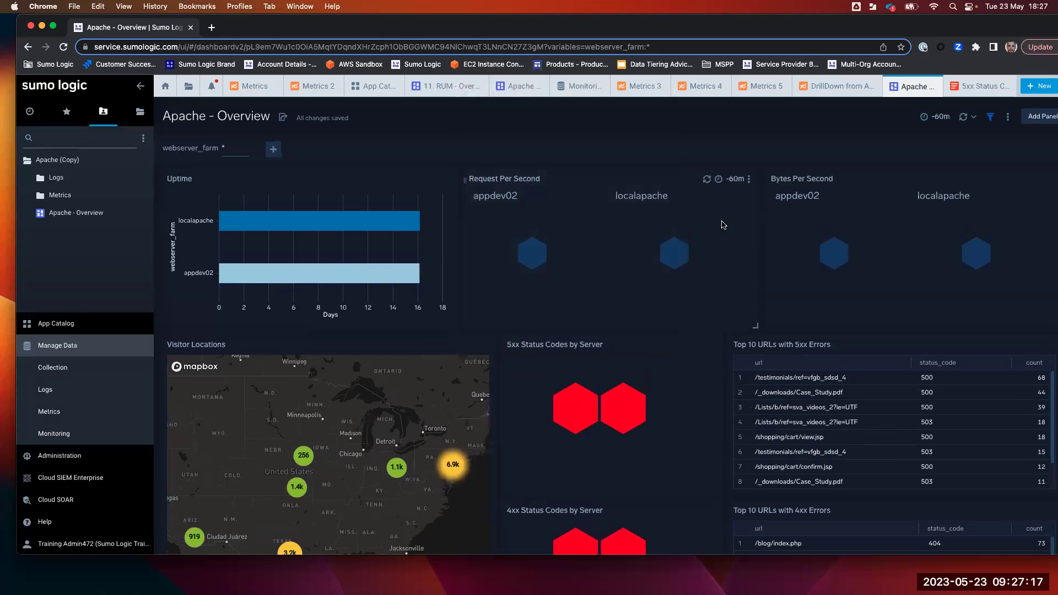
{"action": "mouse_move", "coordinate": [533, 251]}
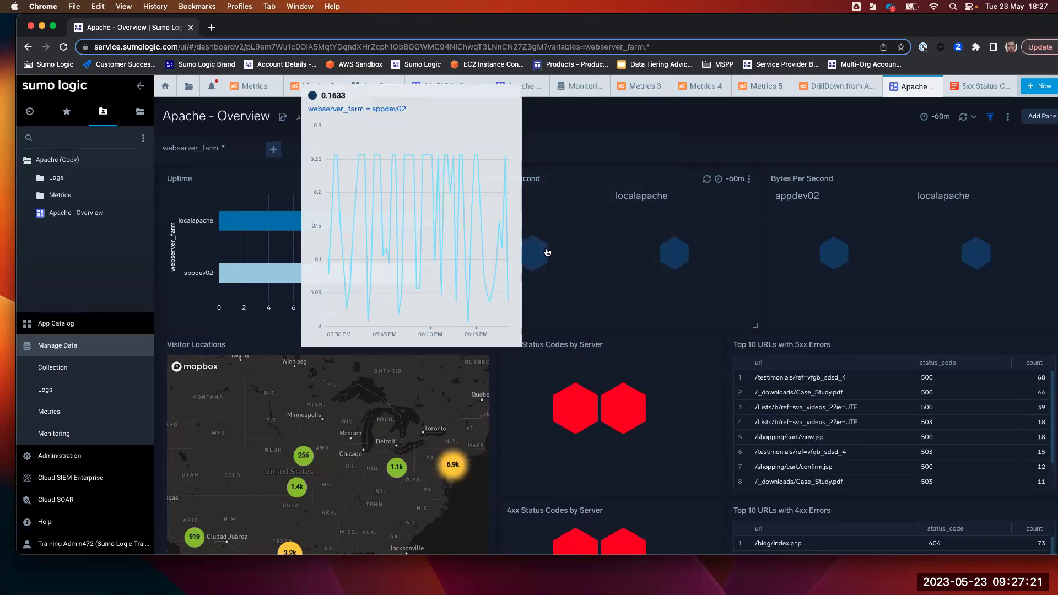
{"action": "mouse_move", "coordinate": [676, 249]}
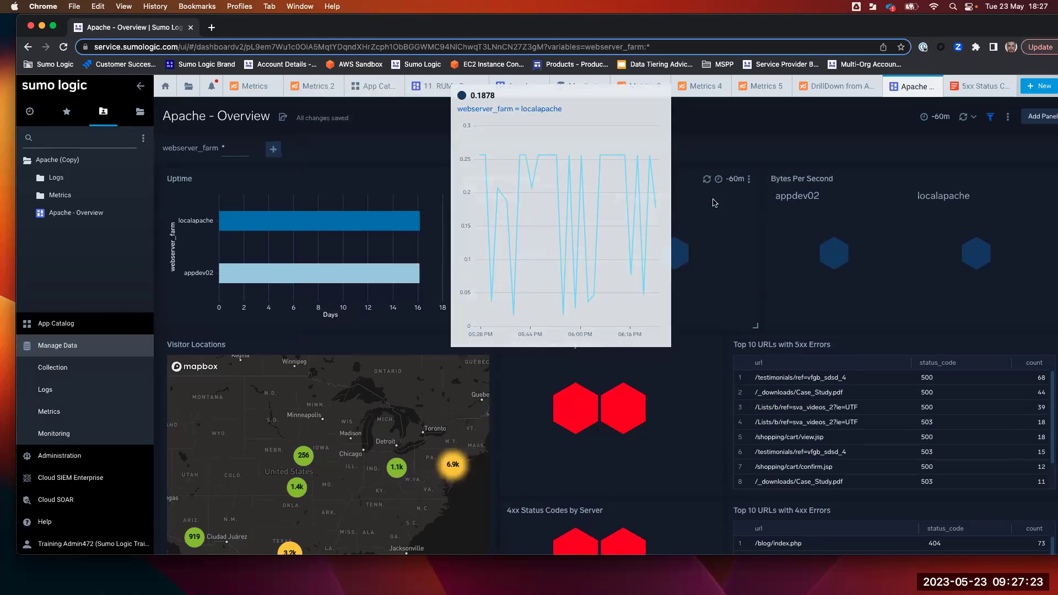
{"action": "left_click", "coordinate": [749, 179]}
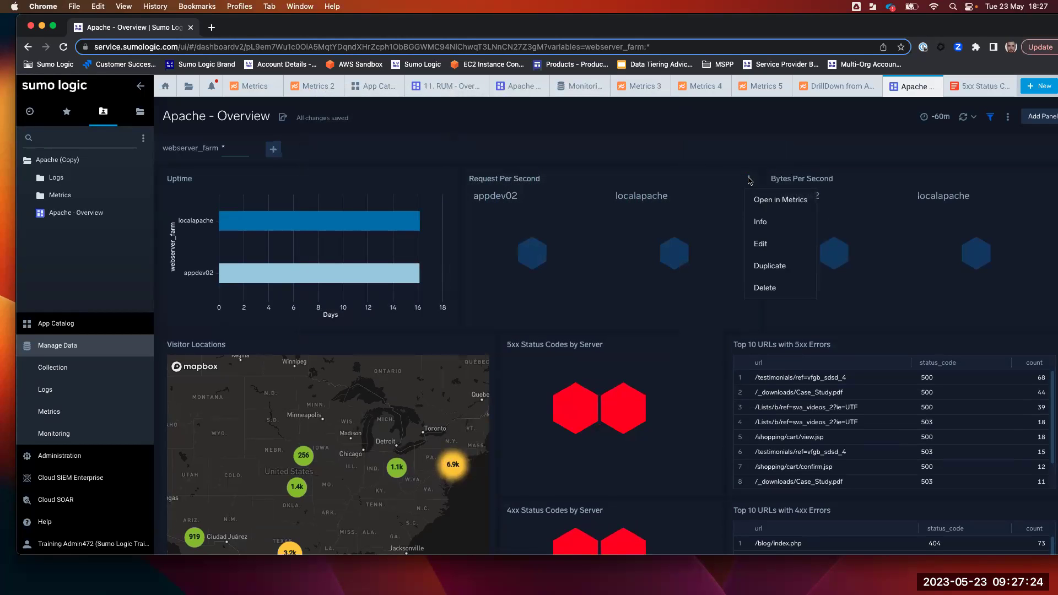
{"action": "left_click", "coordinate": [766, 201]}
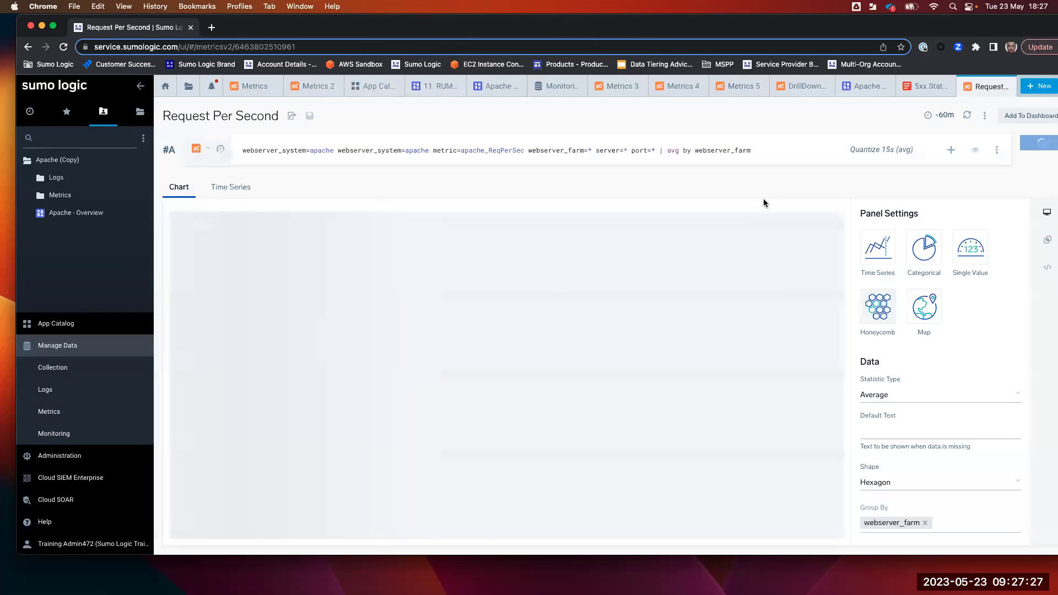
{"action": "mouse_move", "coordinate": [668, 352]}
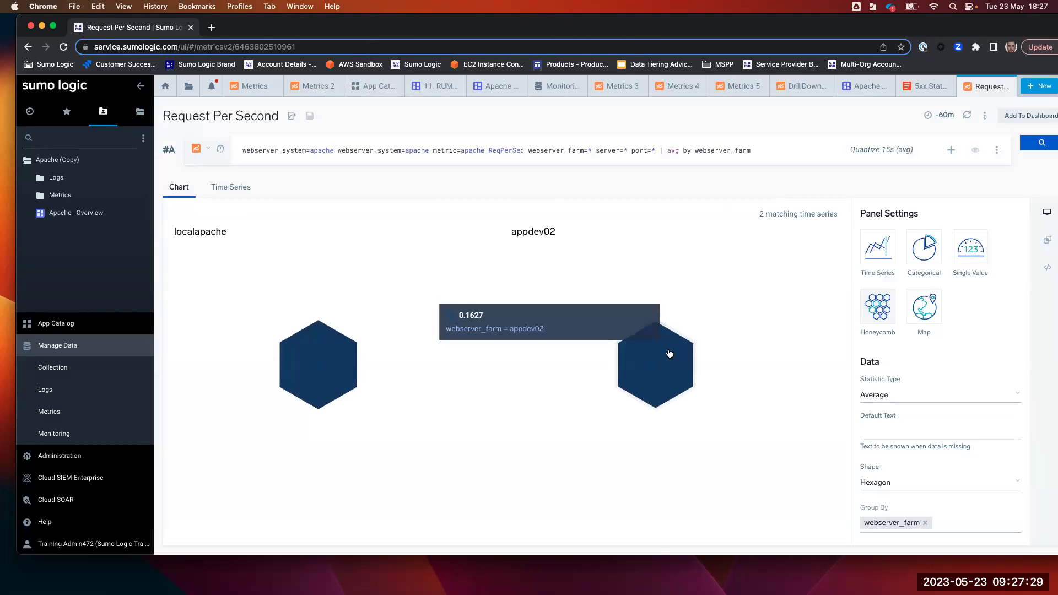
{"action": "left_click_drag", "start_coordinate": [278, 150], "coordinate": [544, 150]}
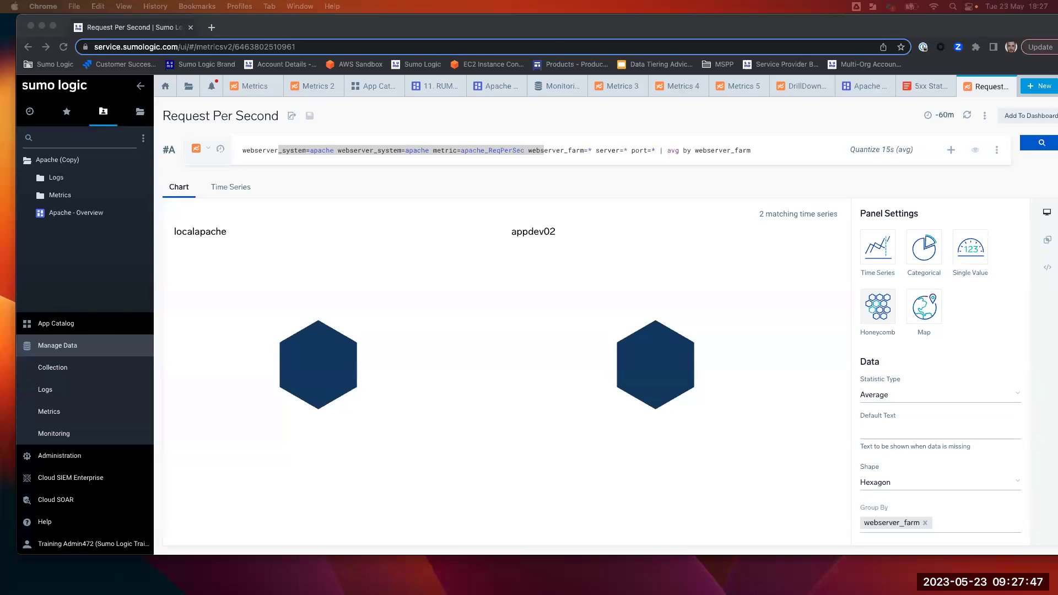
Switch to the slide presentation and advance to the AWS Observability Deployment slide.
{"action": "key", "text": "super+Tab"}
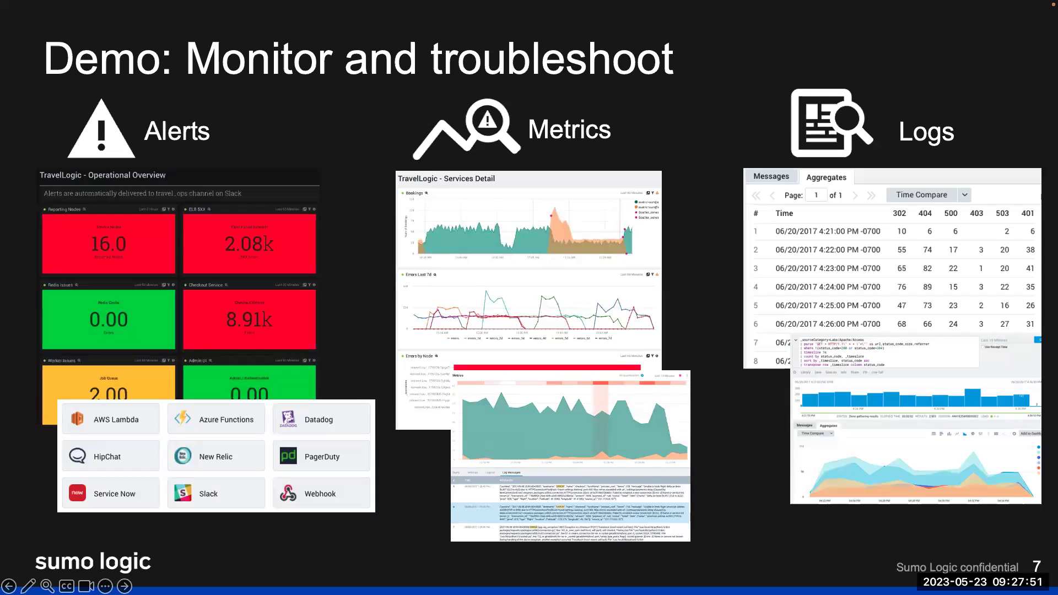
{"action": "key", "text": "Right"}
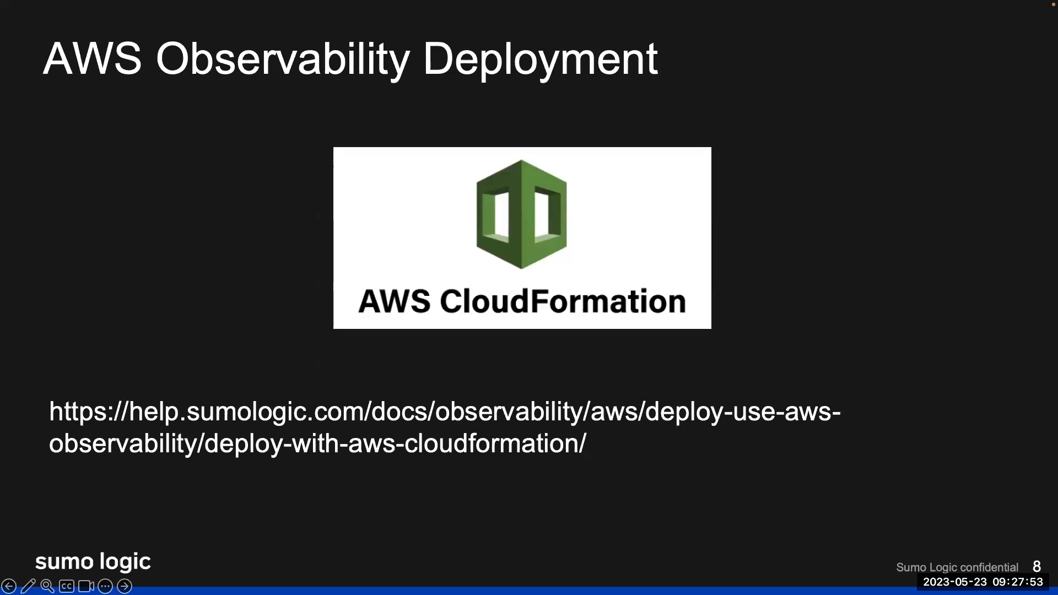